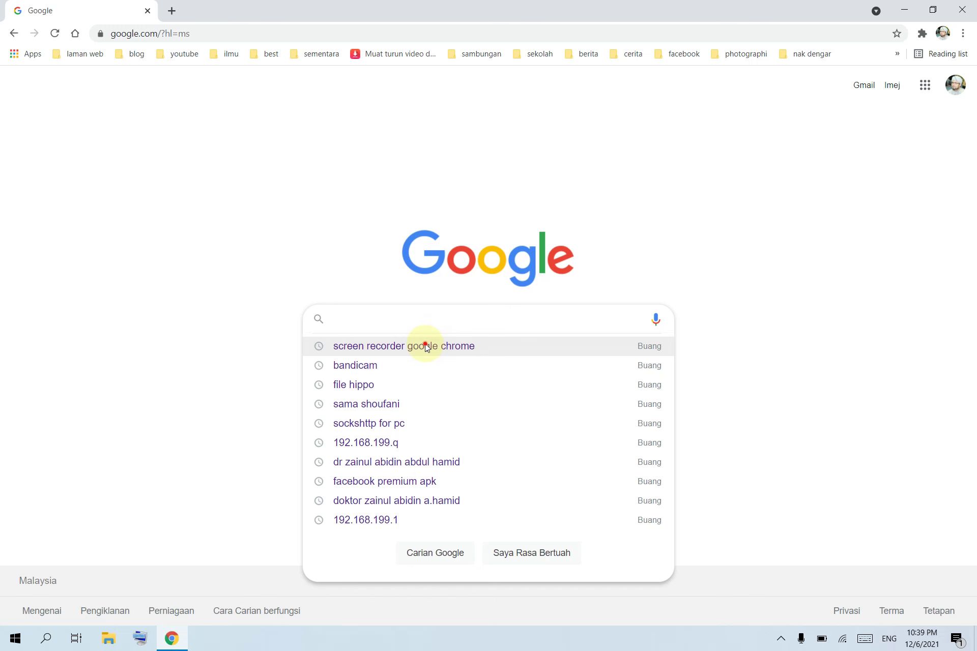
Step: Search Google for "screen recorder google chrome" and install the Screen Recorder extension from its Chrome Web Store page
click(425, 346)
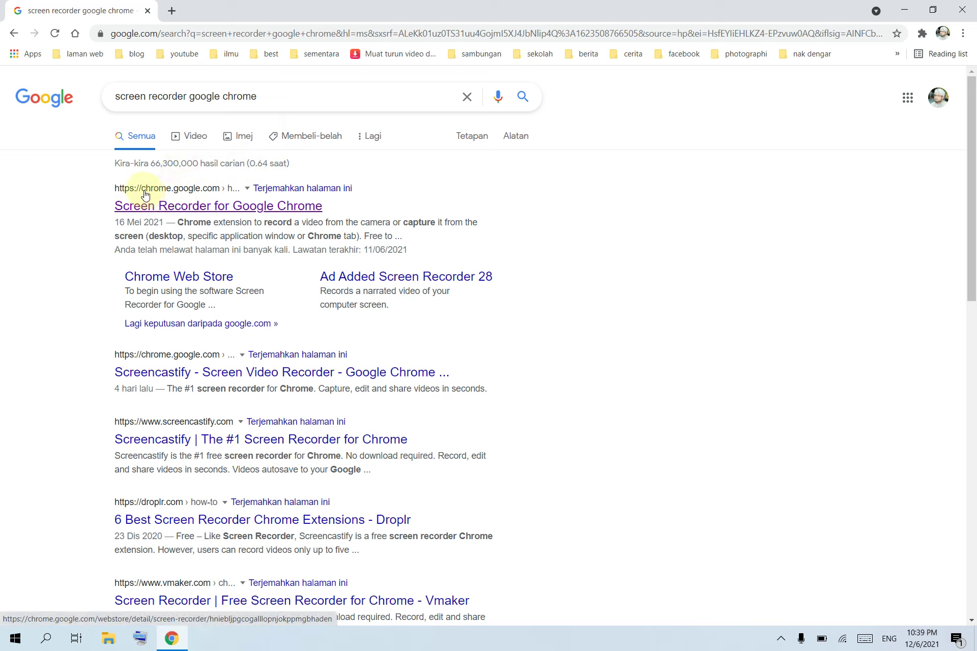
click(197, 206)
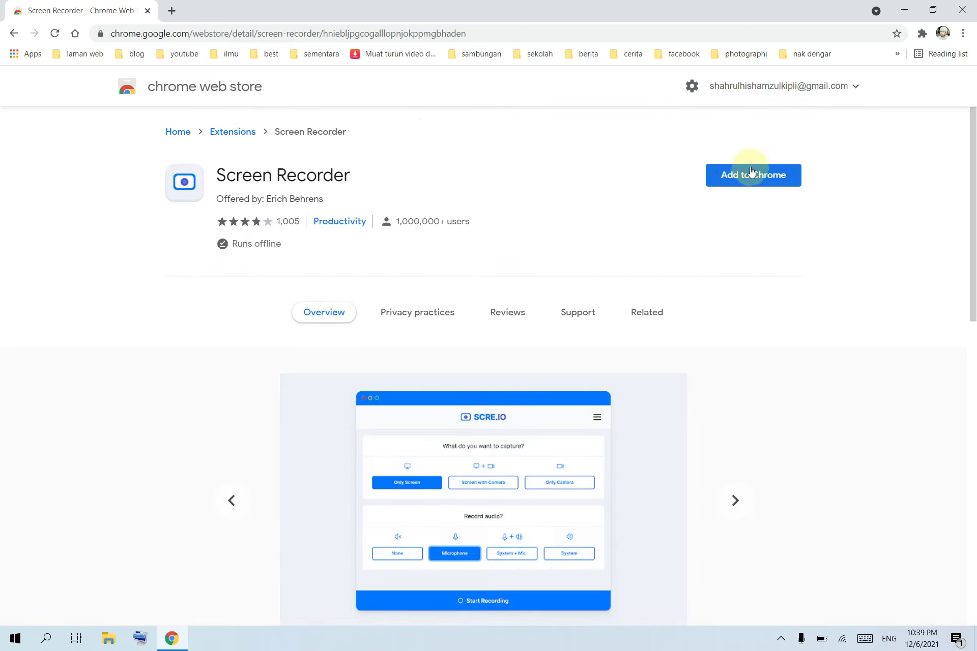
click(748, 175)
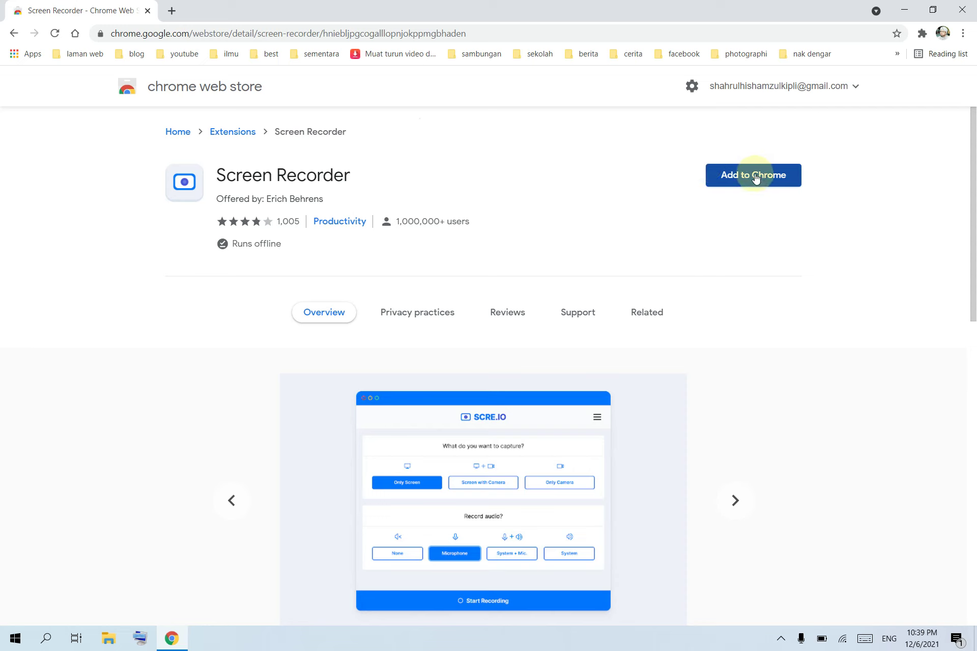
click(755, 177)
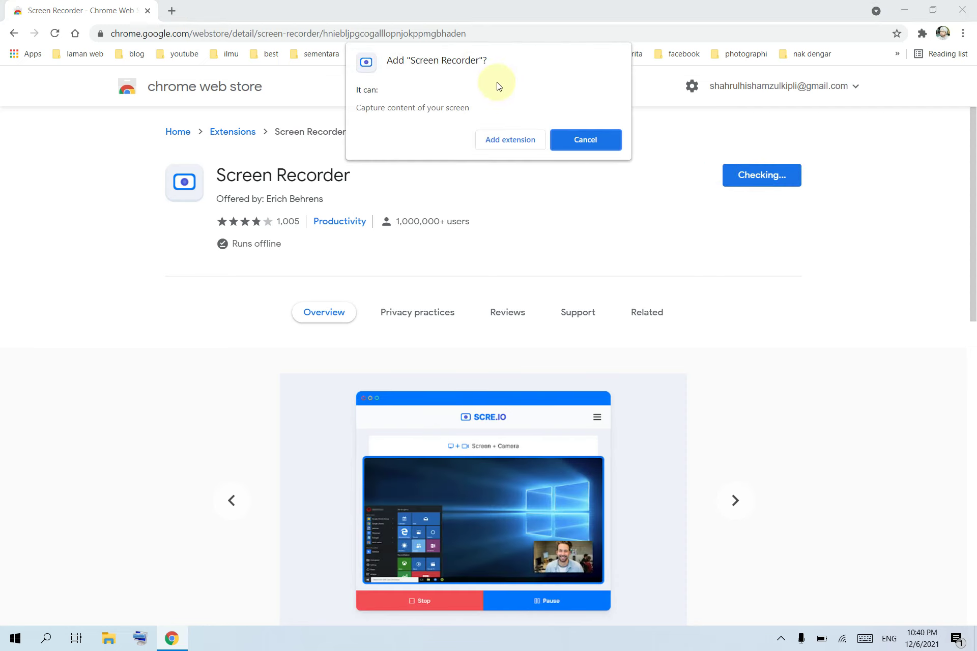
click(495, 145)
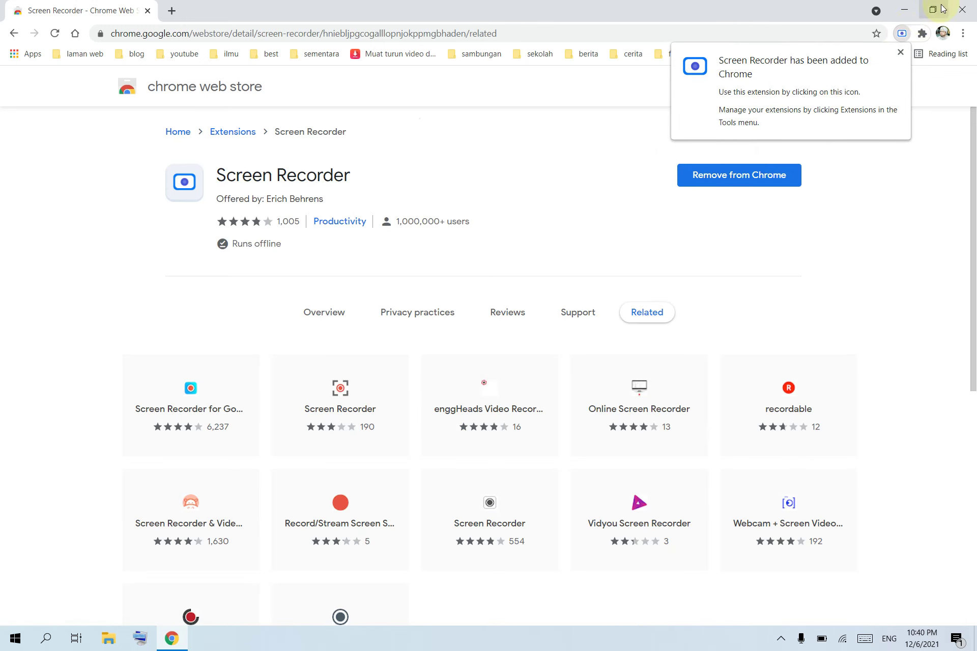
click(901, 52)
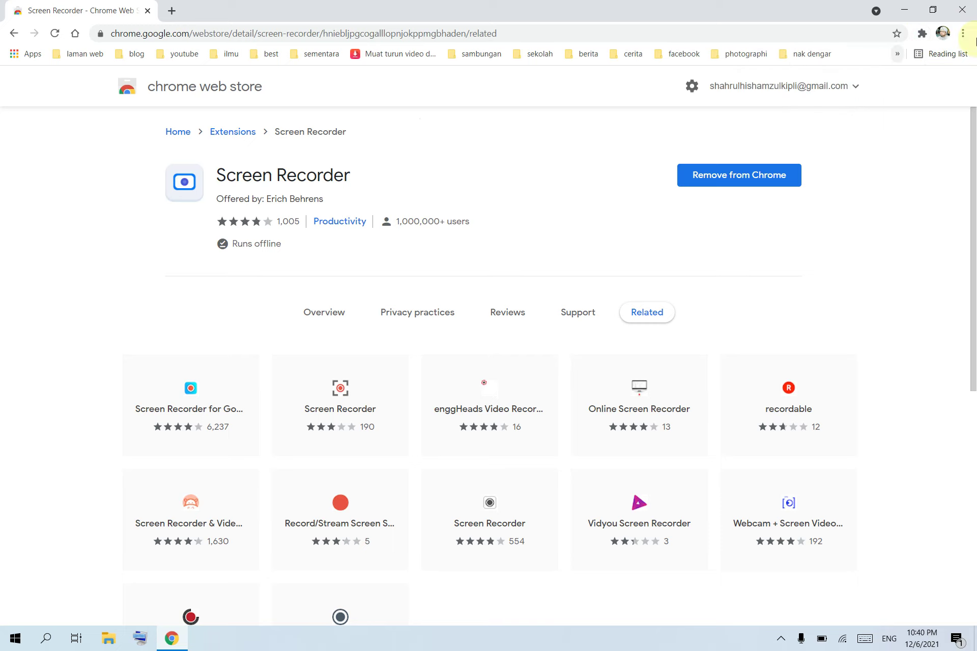
Step: Pin the Screen Recorder extension beside the address bar and unpin it again
click(923, 34)
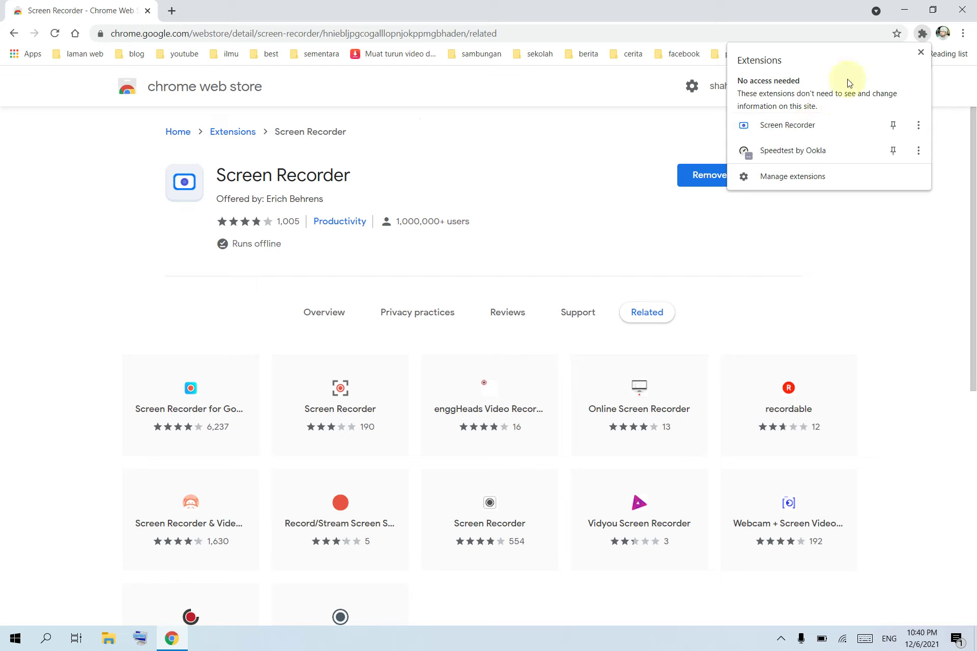
click(893, 127)
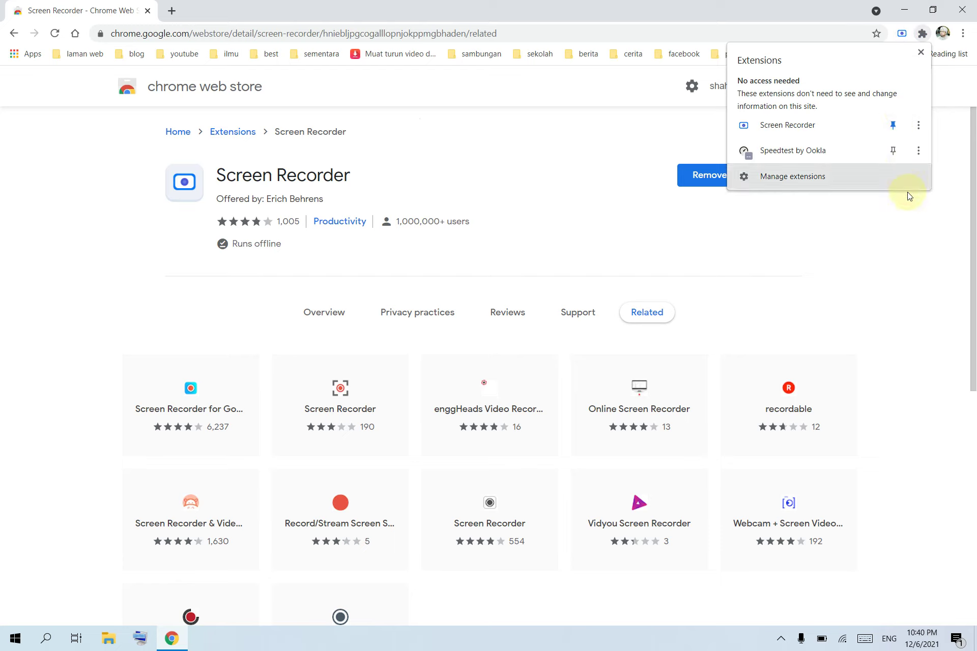
click(925, 233)
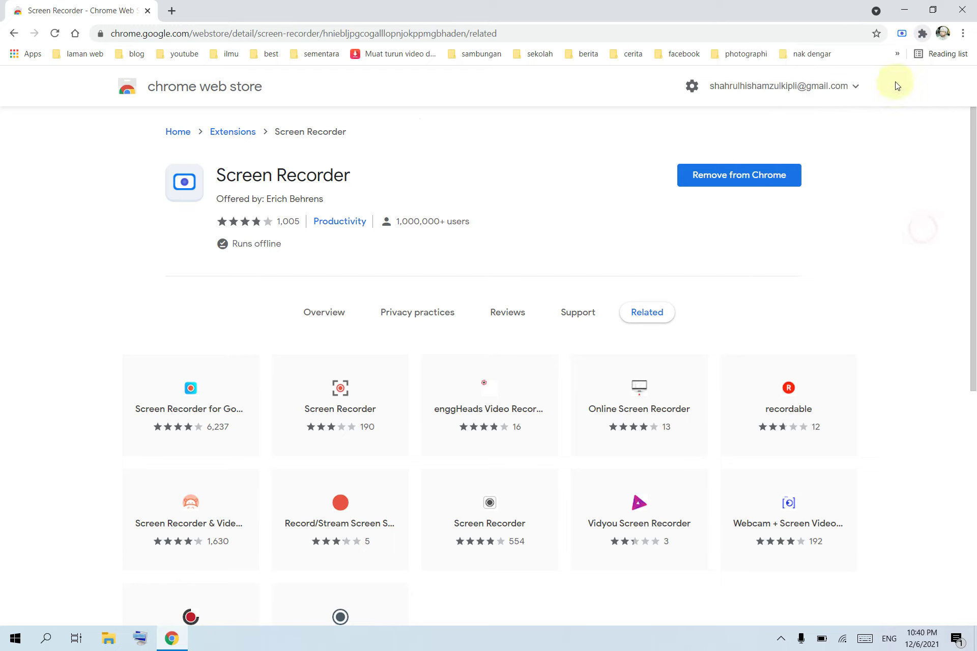
click(922, 34)
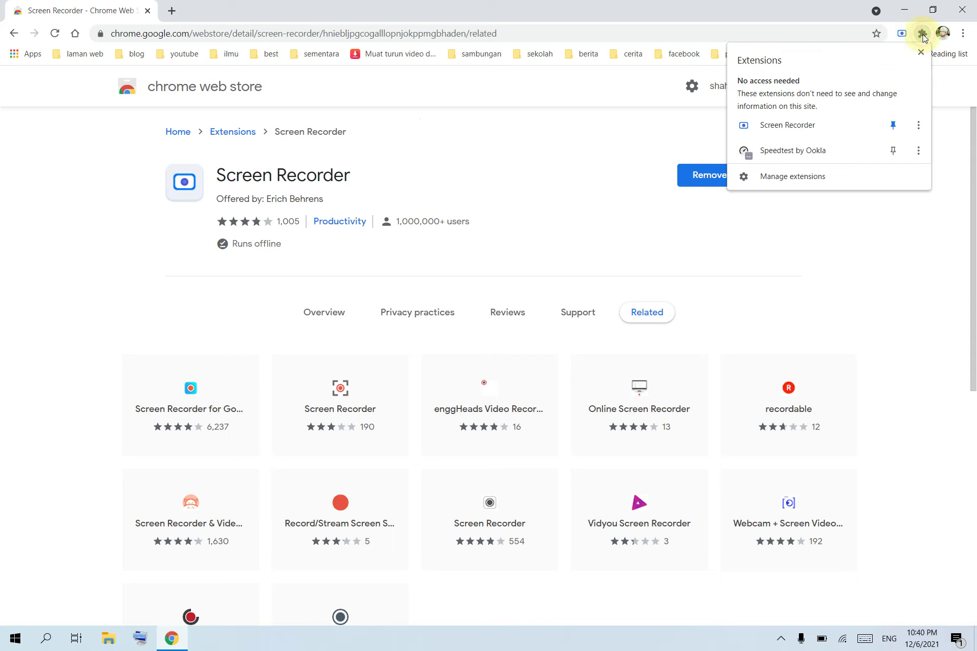
click(891, 126)
click(887, 224)
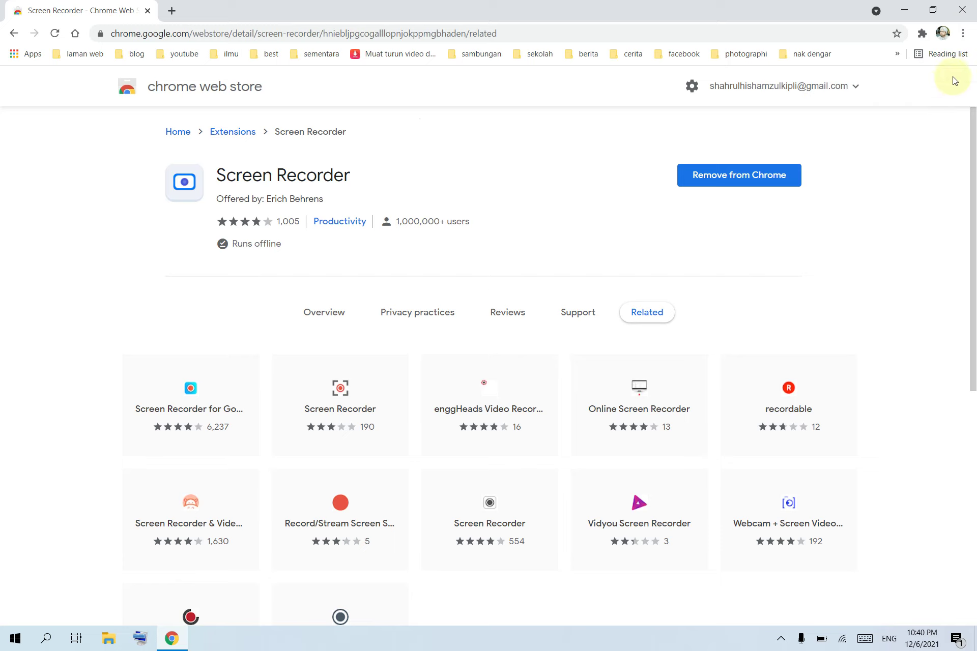
Step: Open the browser's extension management page and switch Screen Recorder off and back on
click(964, 34)
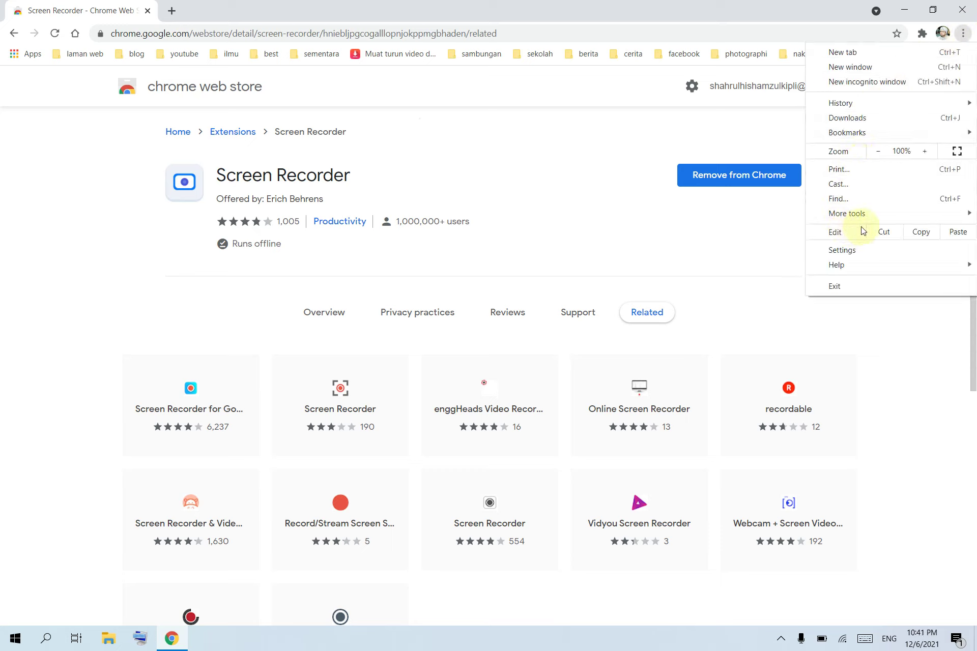
mouse_move(879, 212)
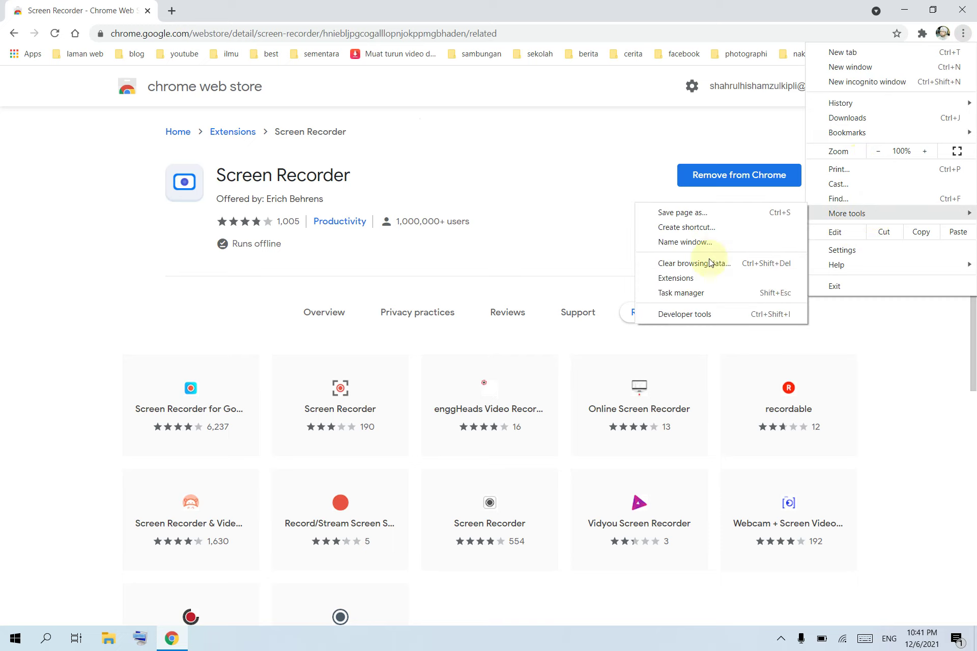
click(691, 283)
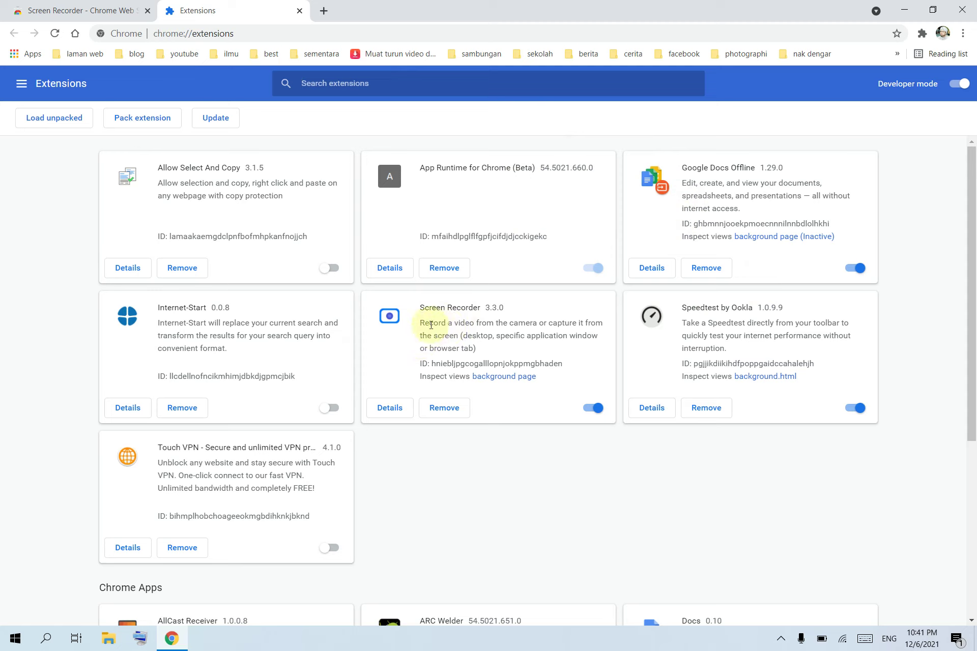
triple_click(401, 348)
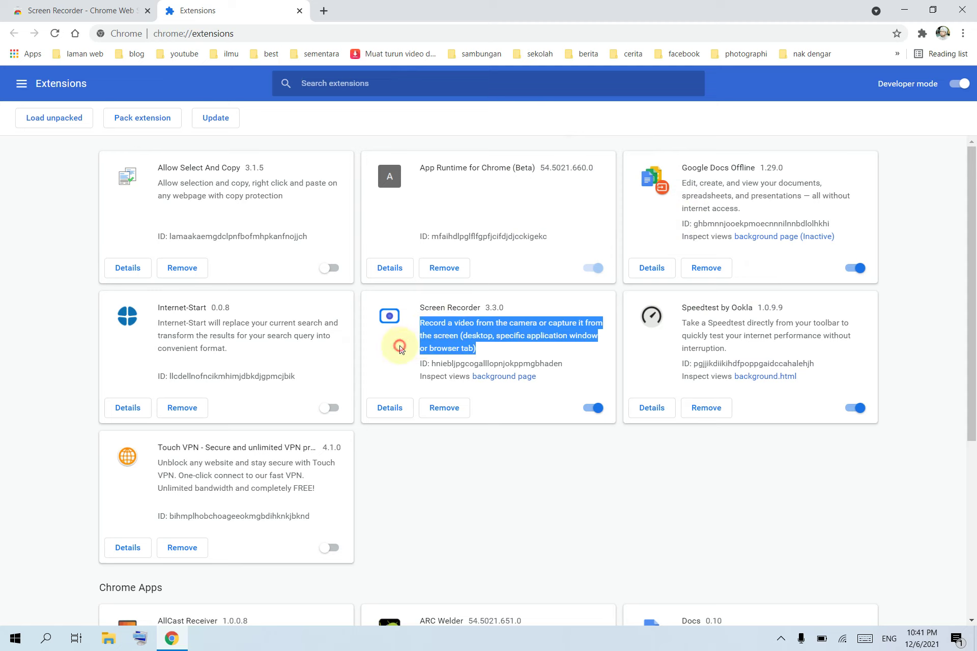
click(400, 349)
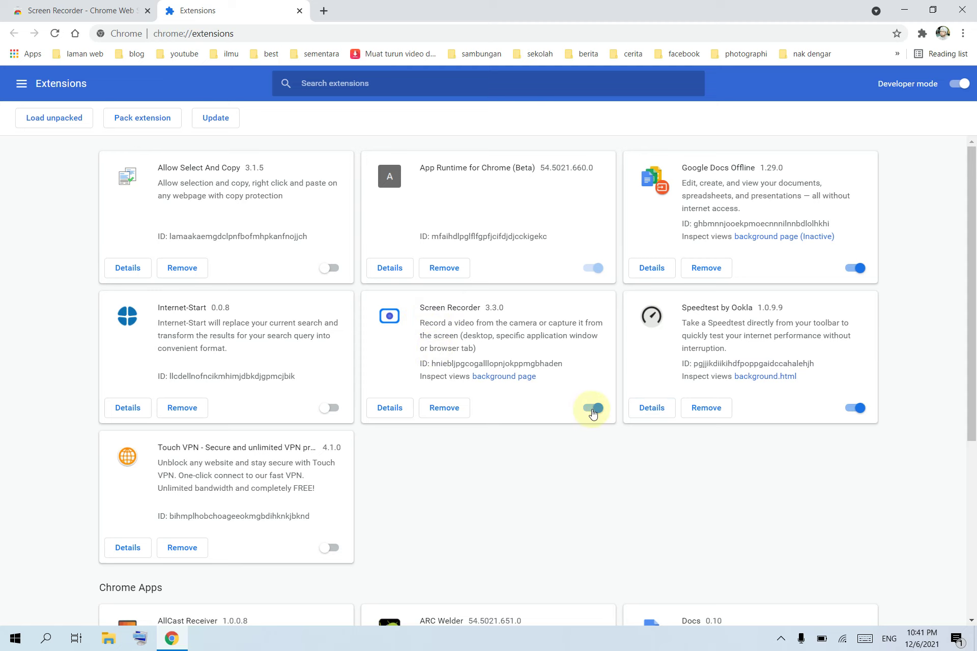
click(593, 409)
click(593, 410)
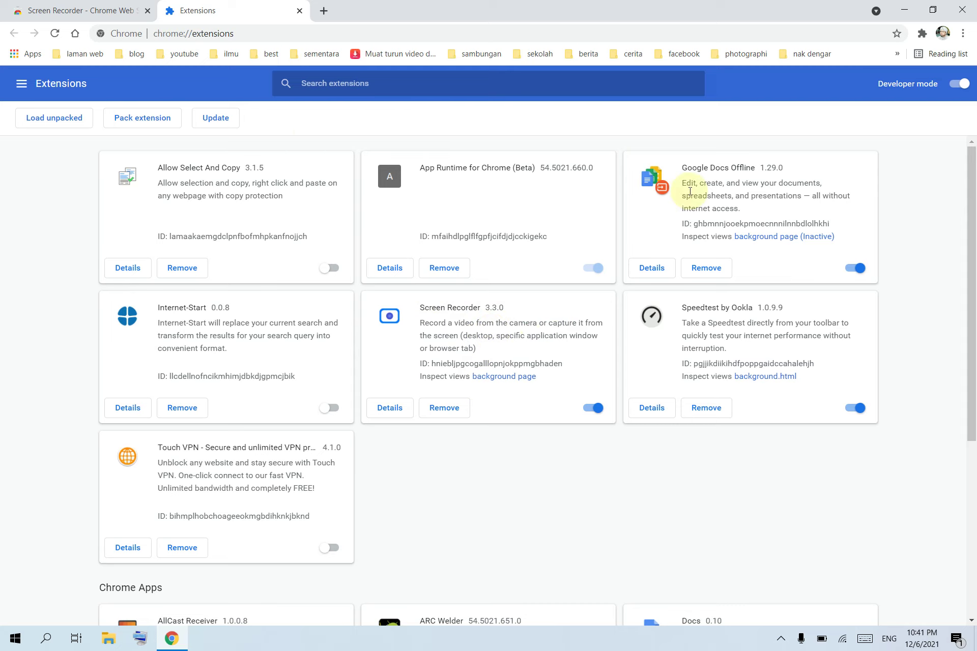
Step: Close Google Chrome and relaunch it from the desktop
click(964, 12)
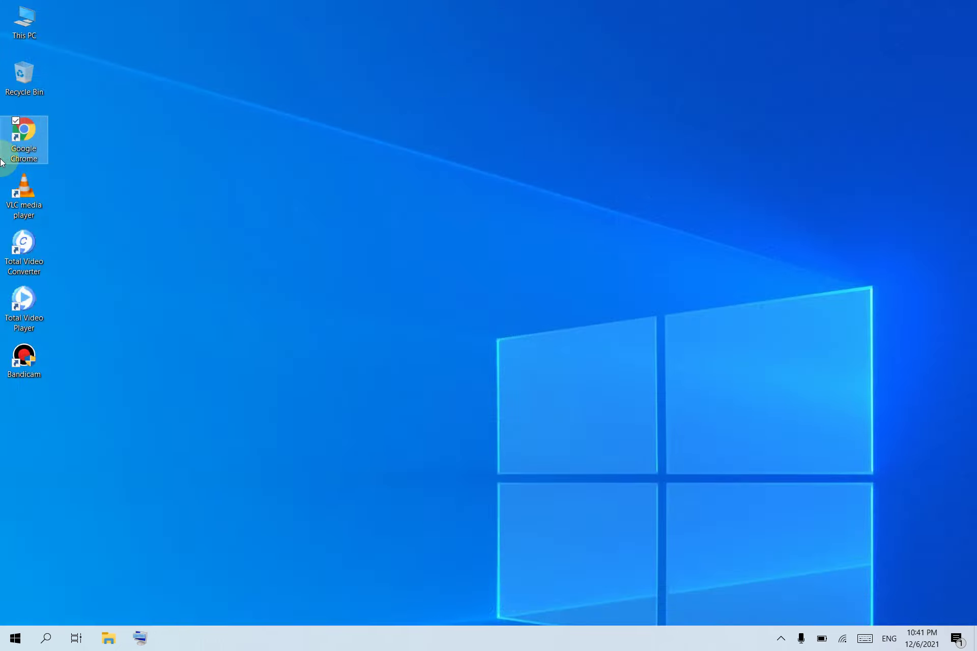
click(45, 142)
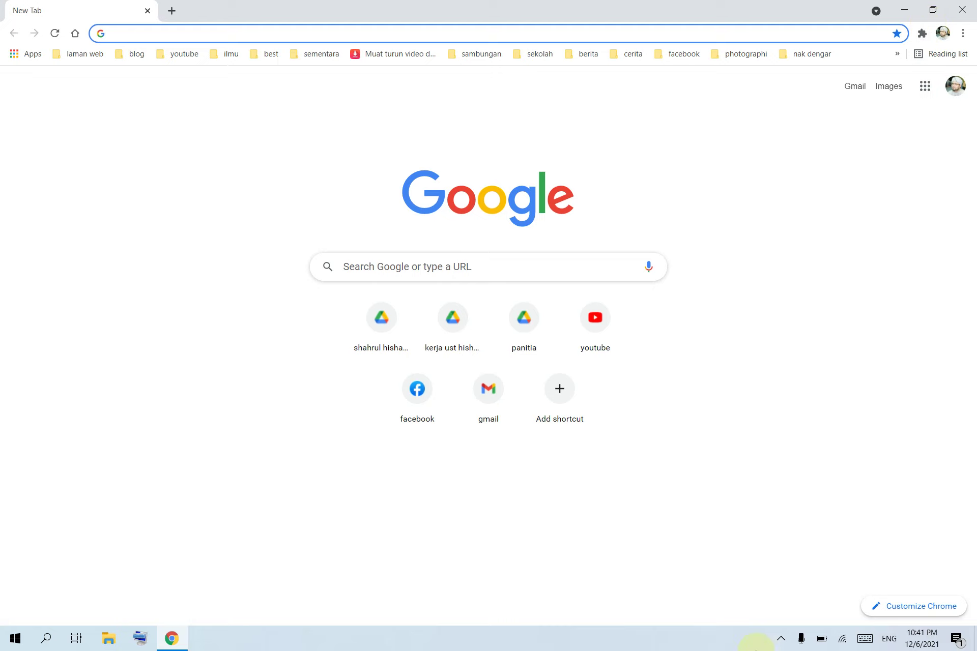
click(781, 638)
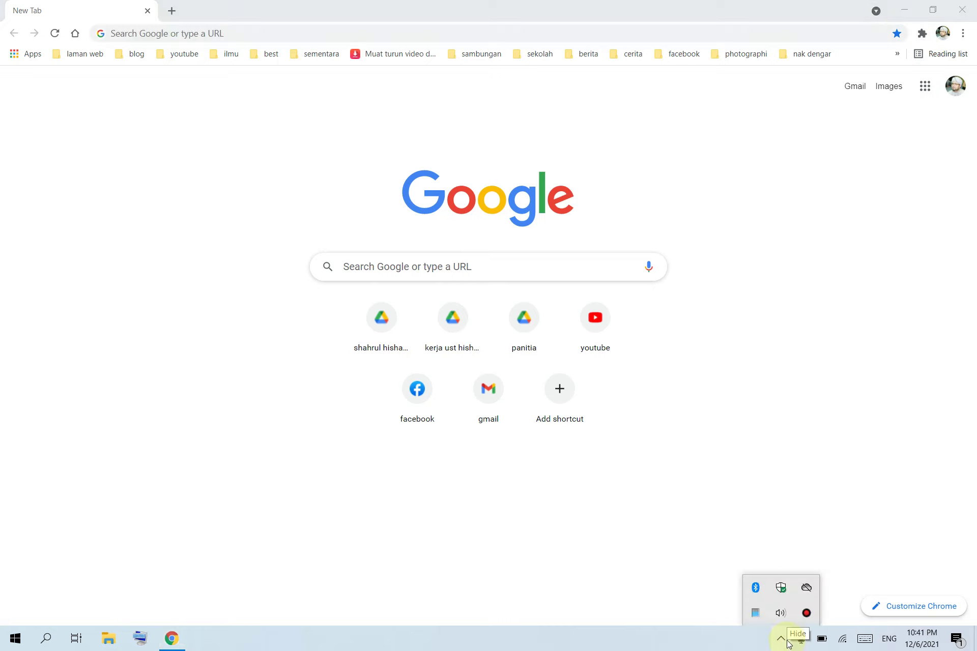
click(927, 334)
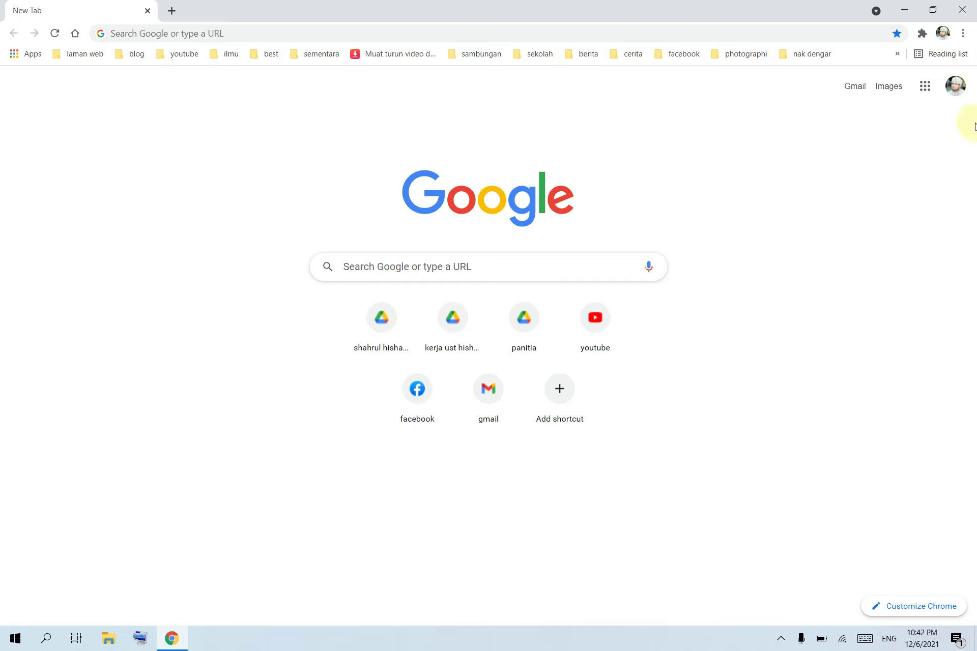
Step: Open Google Meet, start an instant meeting and dismiss the meeting link card
click(923, 86)
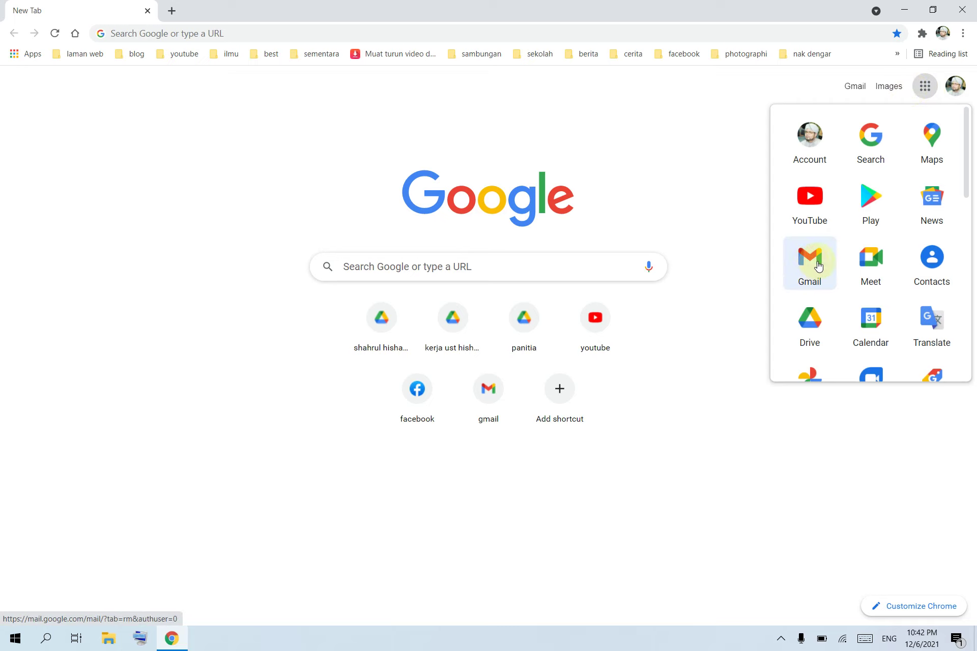
click(854, 264)
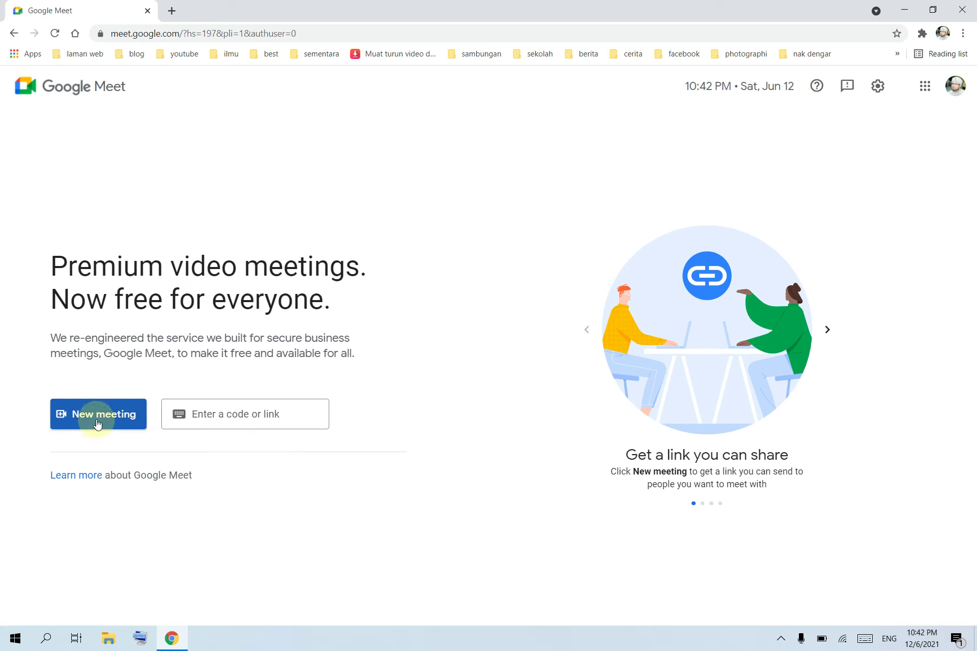
click(98, 423)
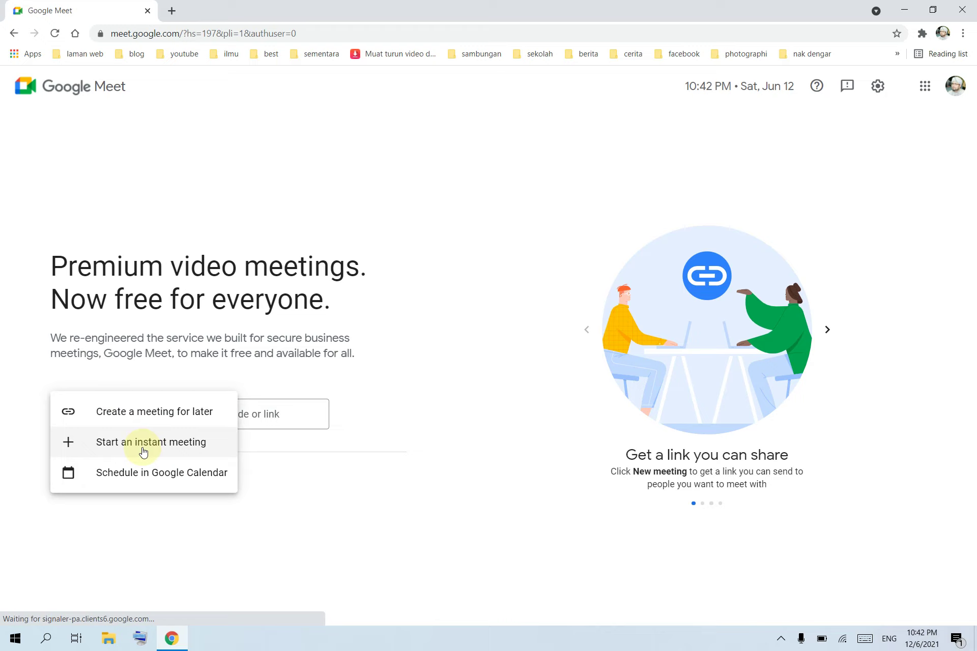
click(144, 443)
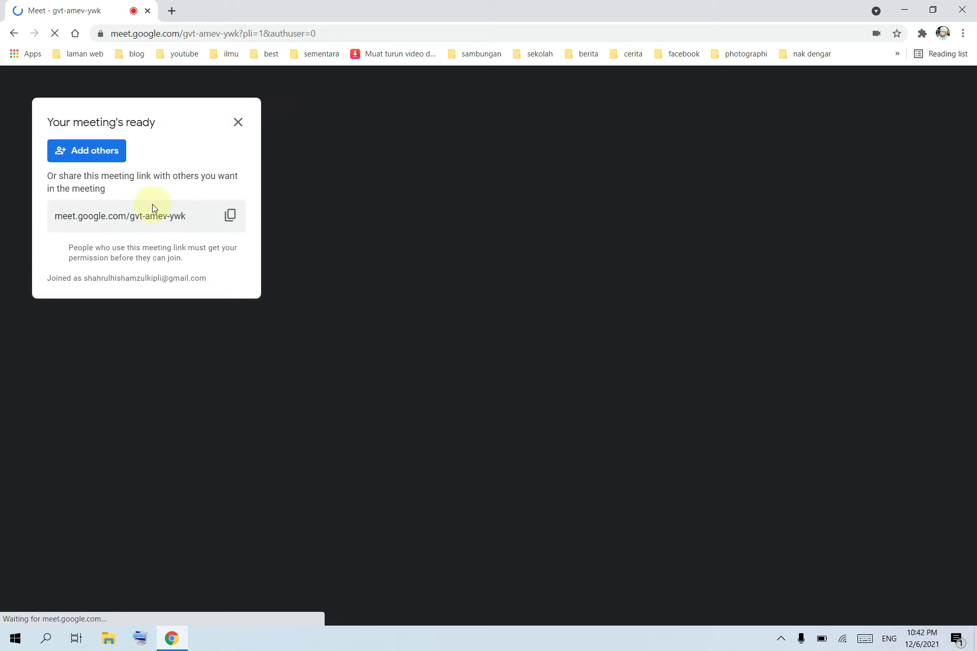
click(238, 122)
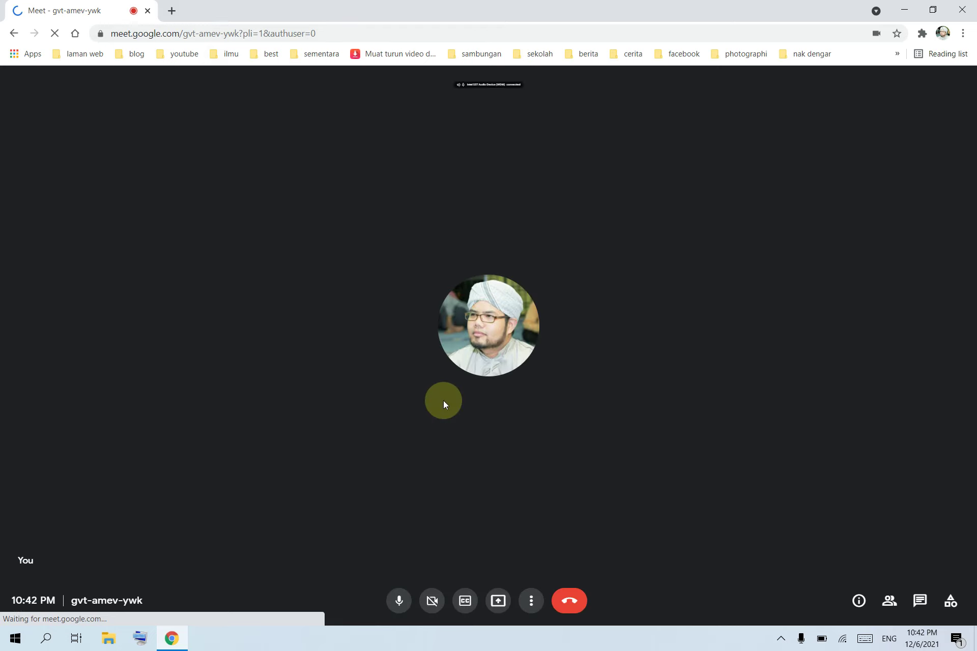
Step: Turn off the camera and mute the microphone in the meeting
click(431, 603)
click(431, 605)
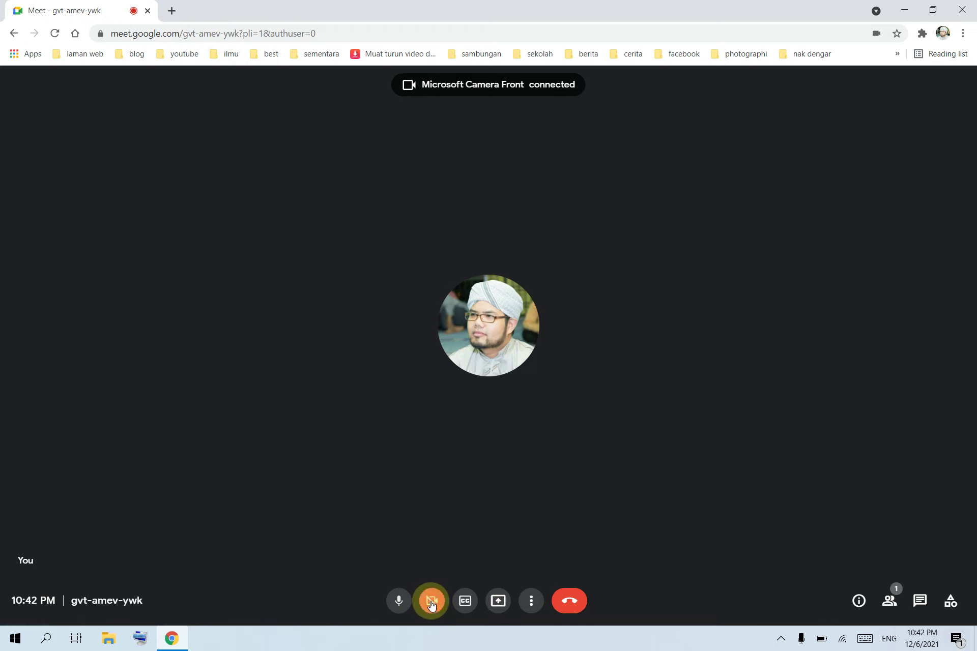
click(399, 599)
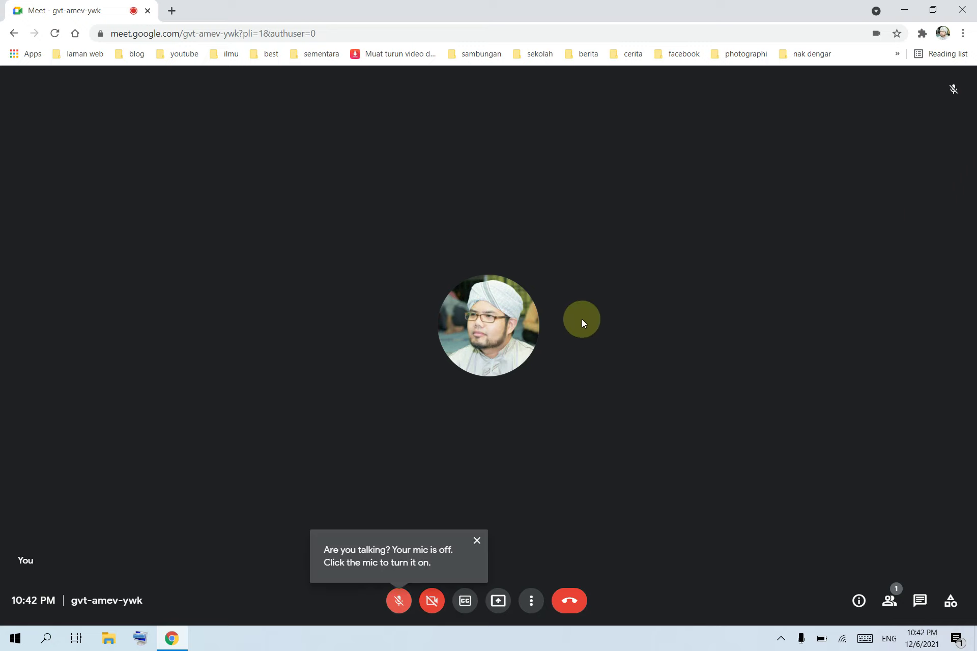
Step: Launch the Screen Recorder extension over the meeting and accept its cookies and privacy policy
click(922, 34)
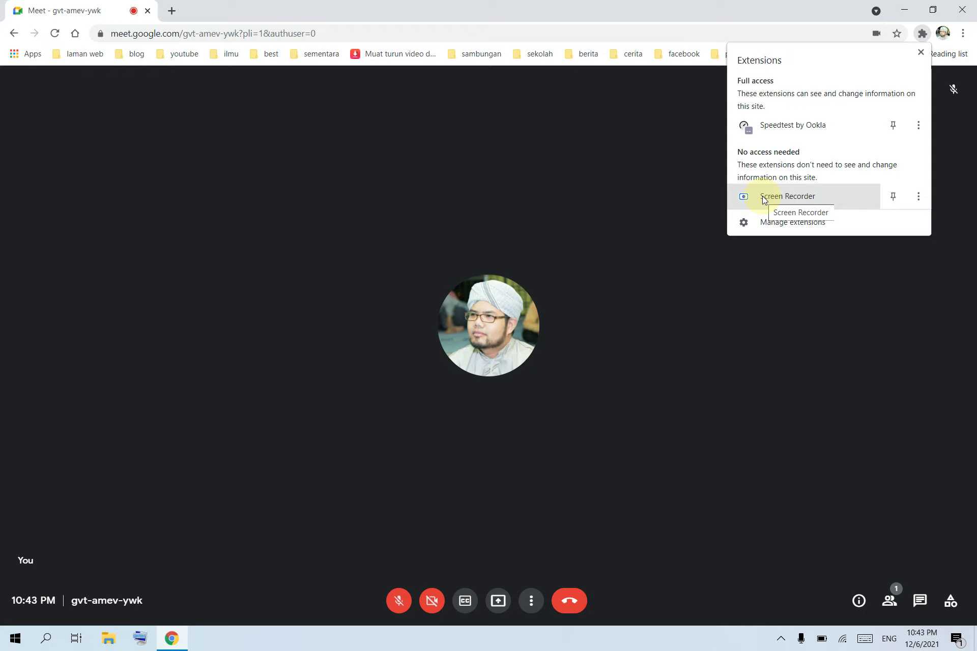
click(763, 197)
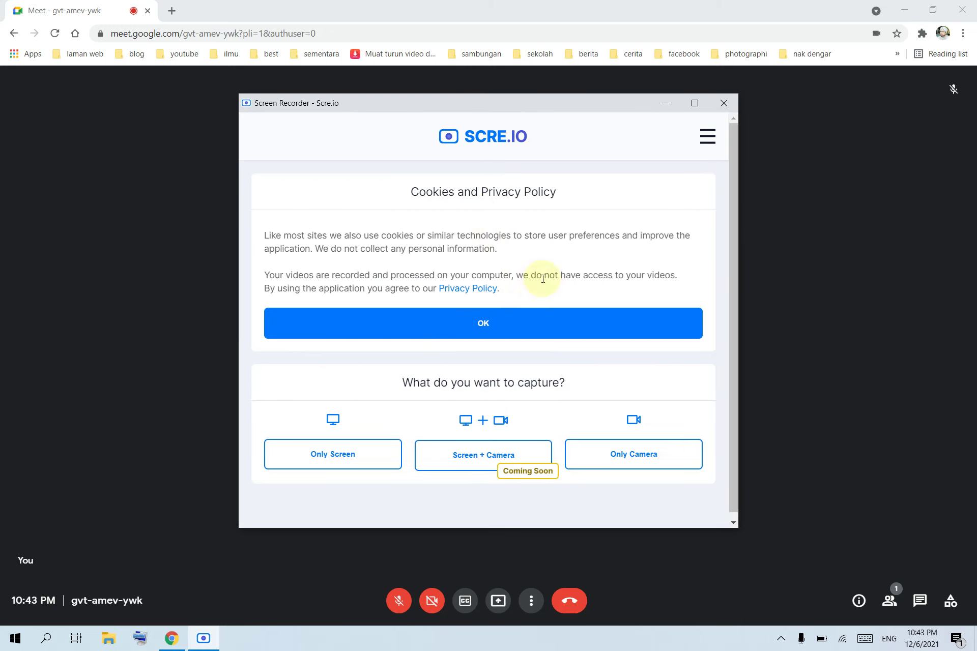
click(503, 317)
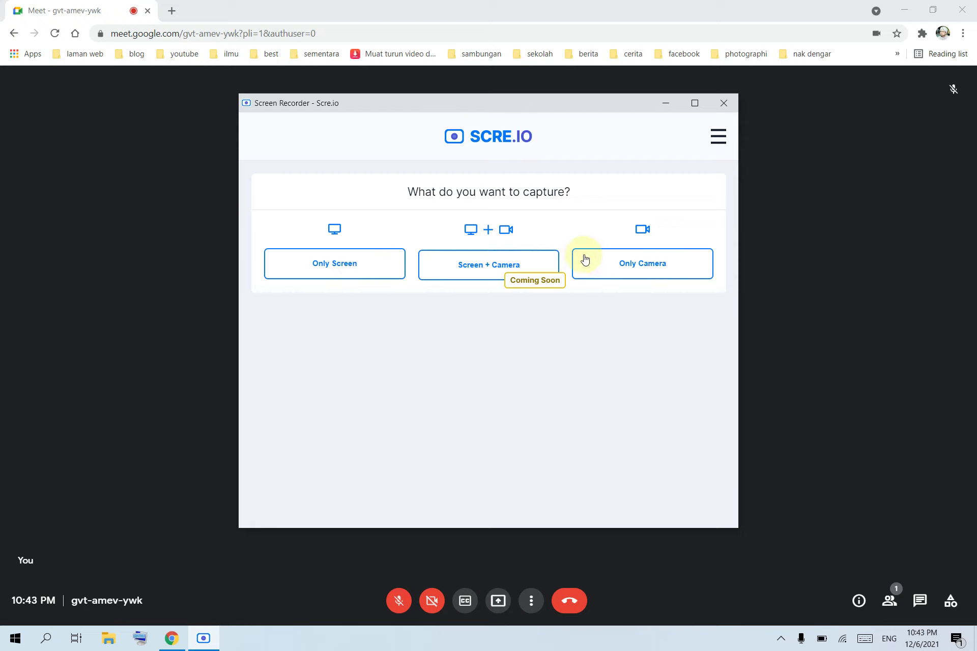
Step: Start a screen-only recording with System + Mic. audio, sharing the entire screen with audio
click(325, 261)
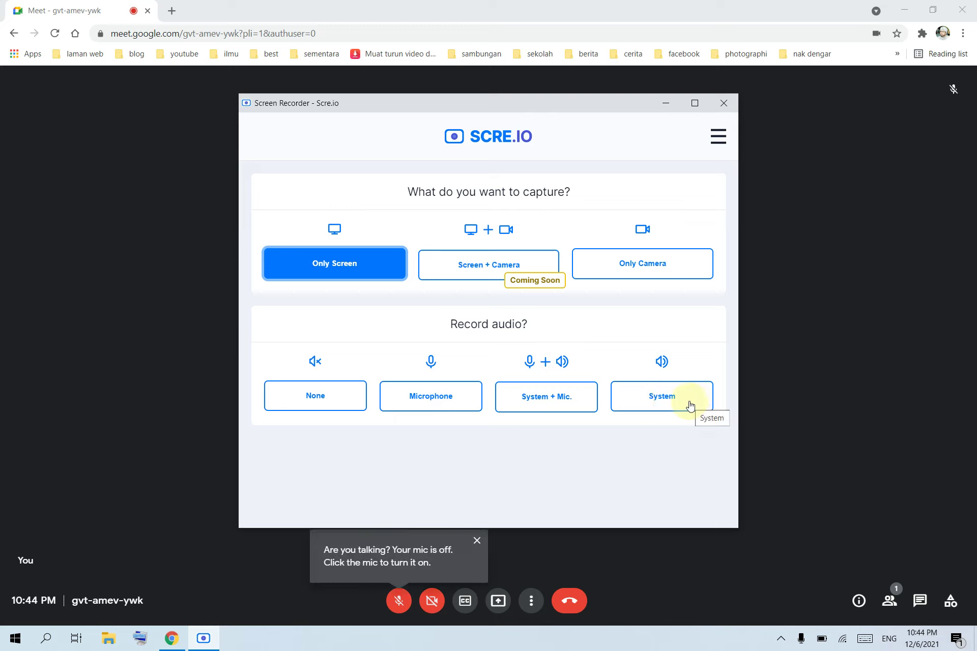
click(546, 401)
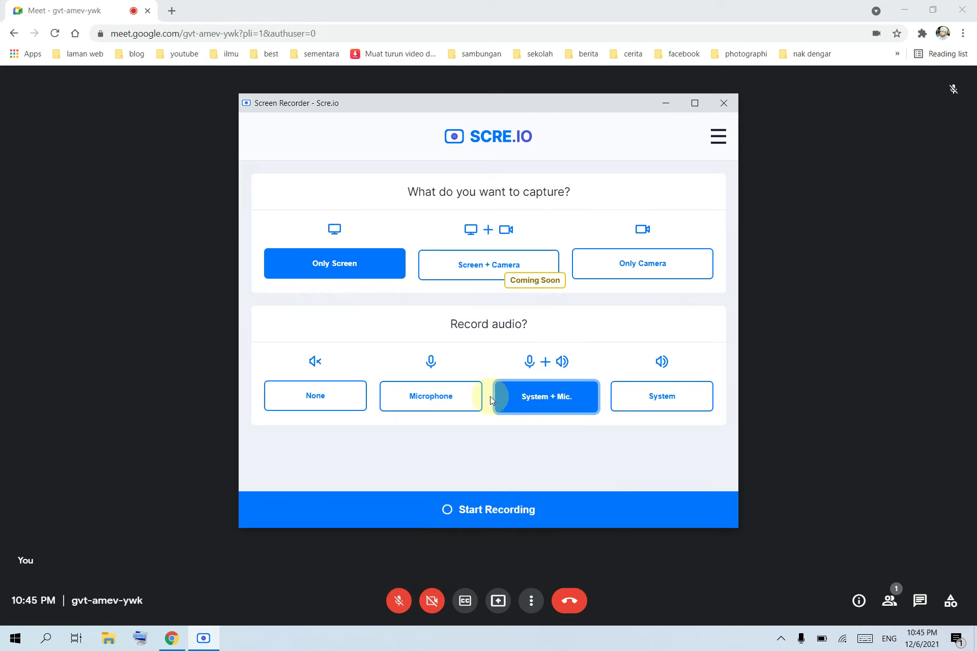
click(500, 510)
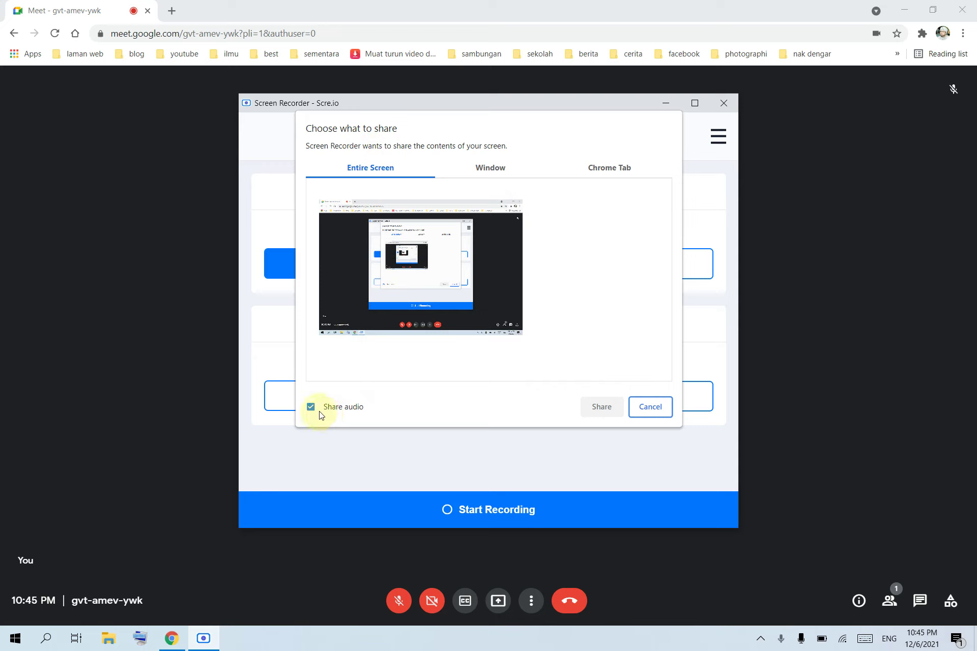
click(425, 261)
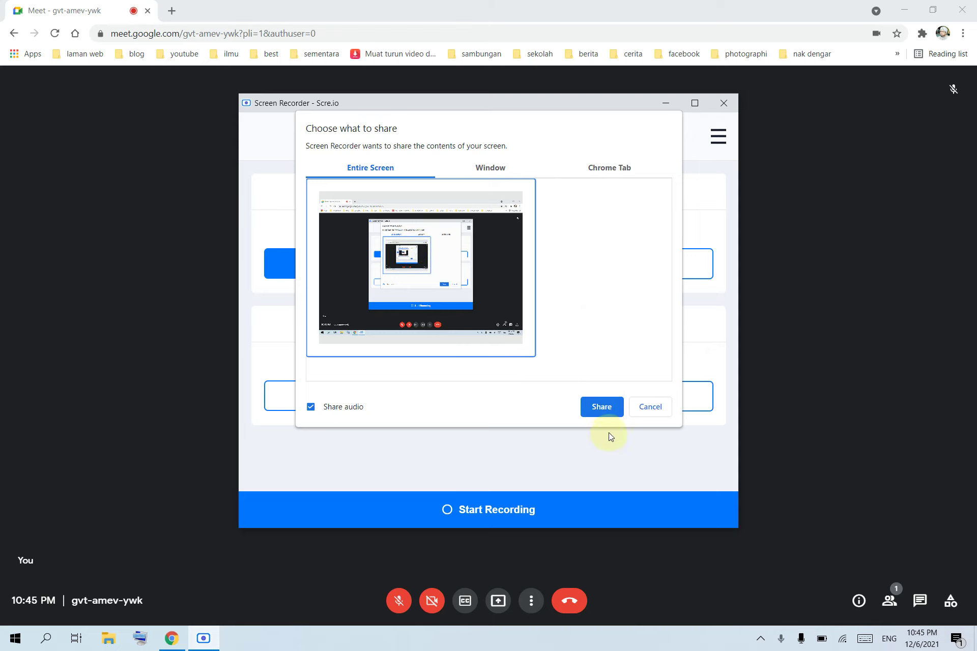
click(599, 408)
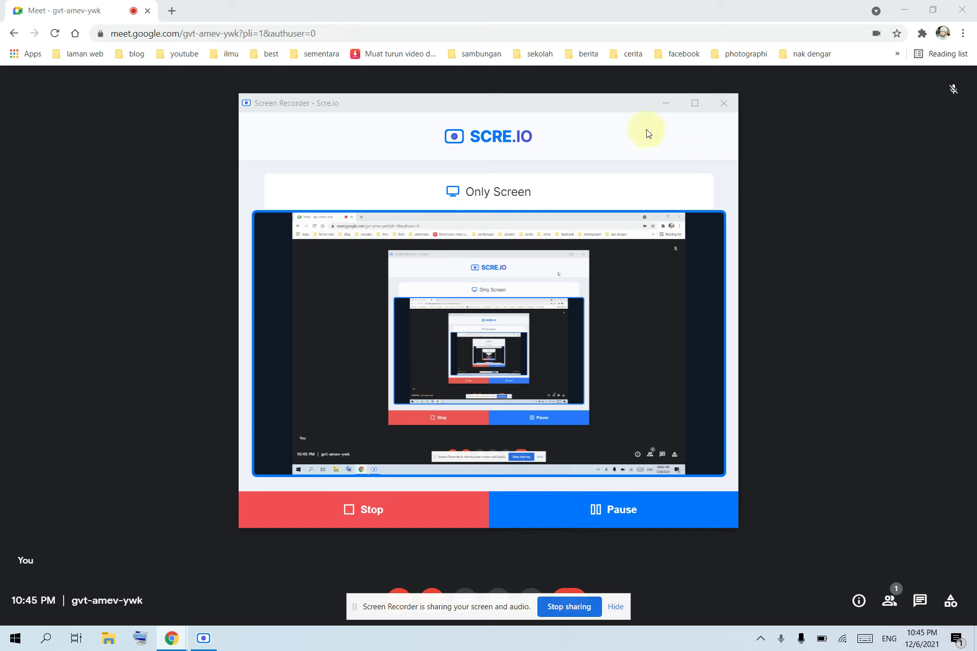
Step: Minimize the recorder window and hide the screen-sharing notification so the meeting is unobstructed
click(665, 106)
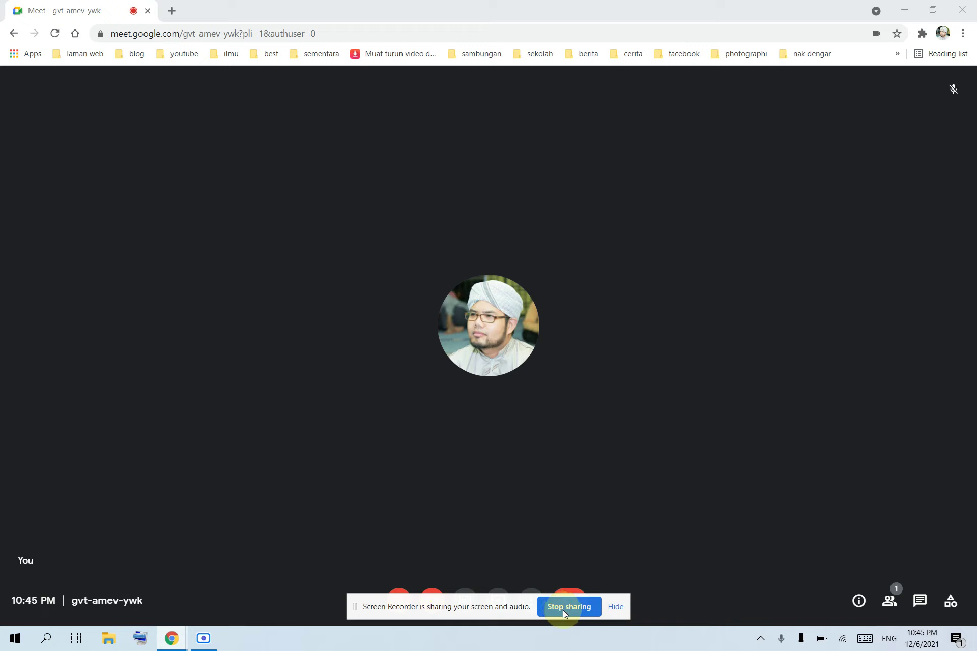
click(618, 608)
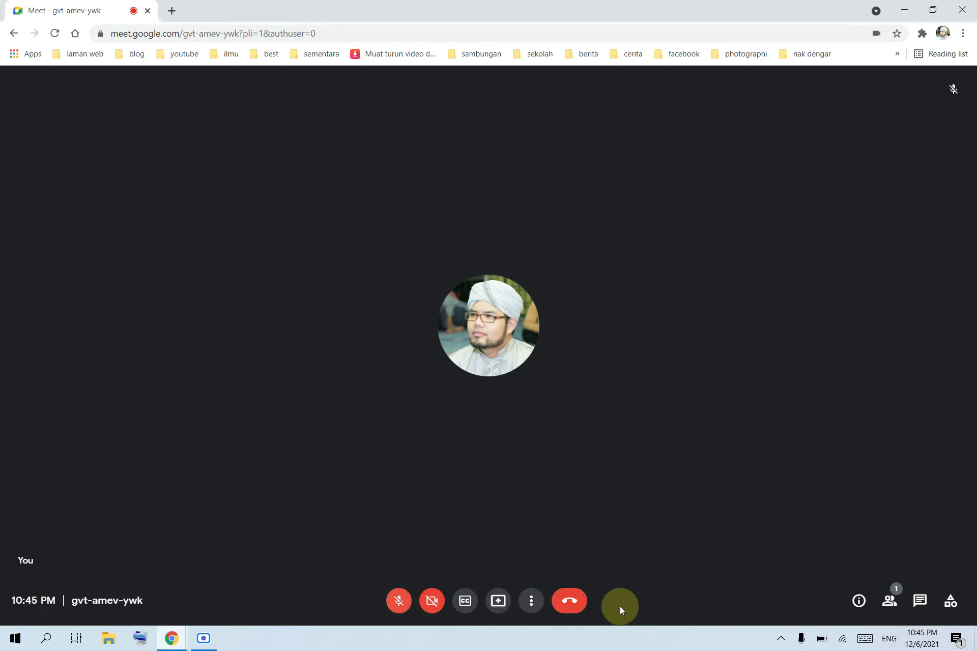
click(208, 636)
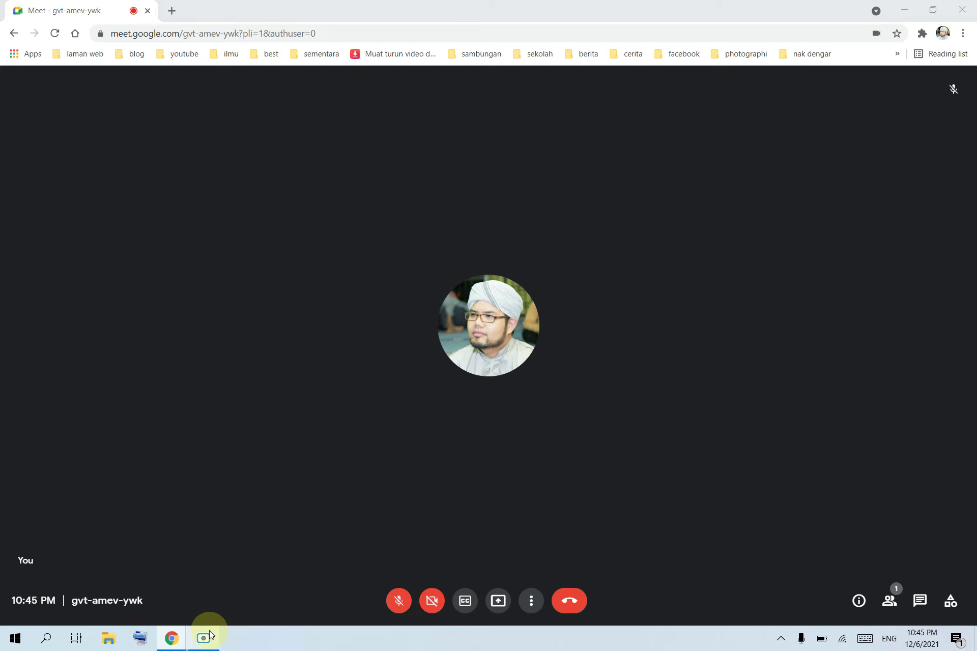
click(209, 636)
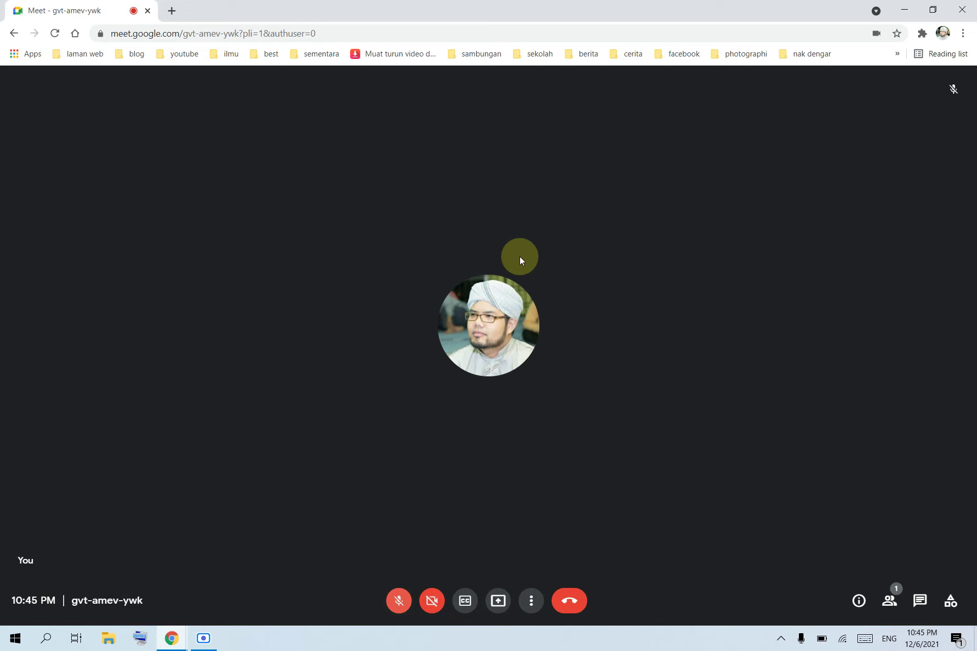
click(171, 10)
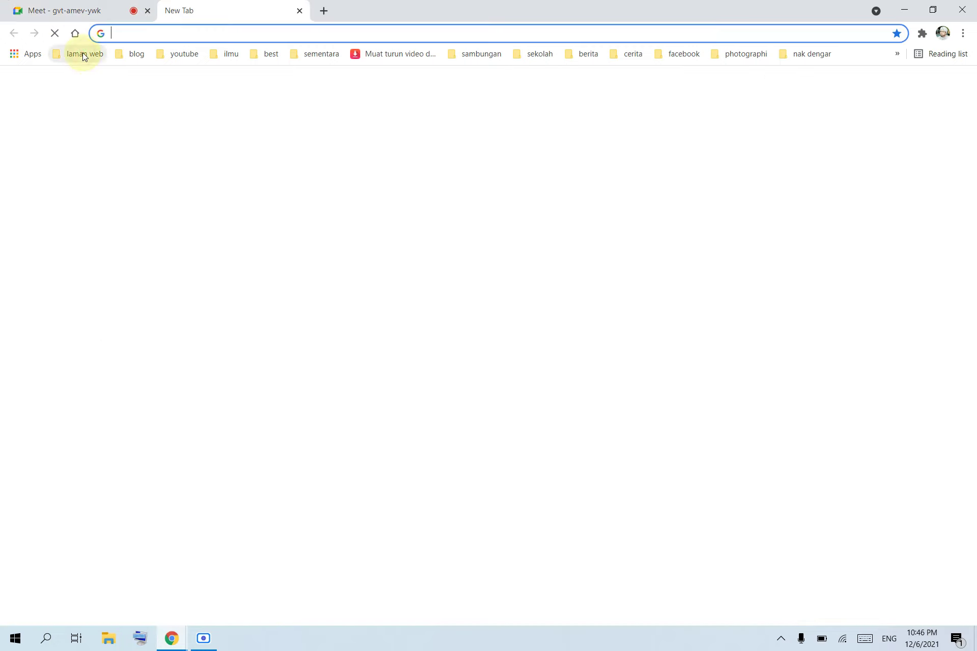
click(230, 53)
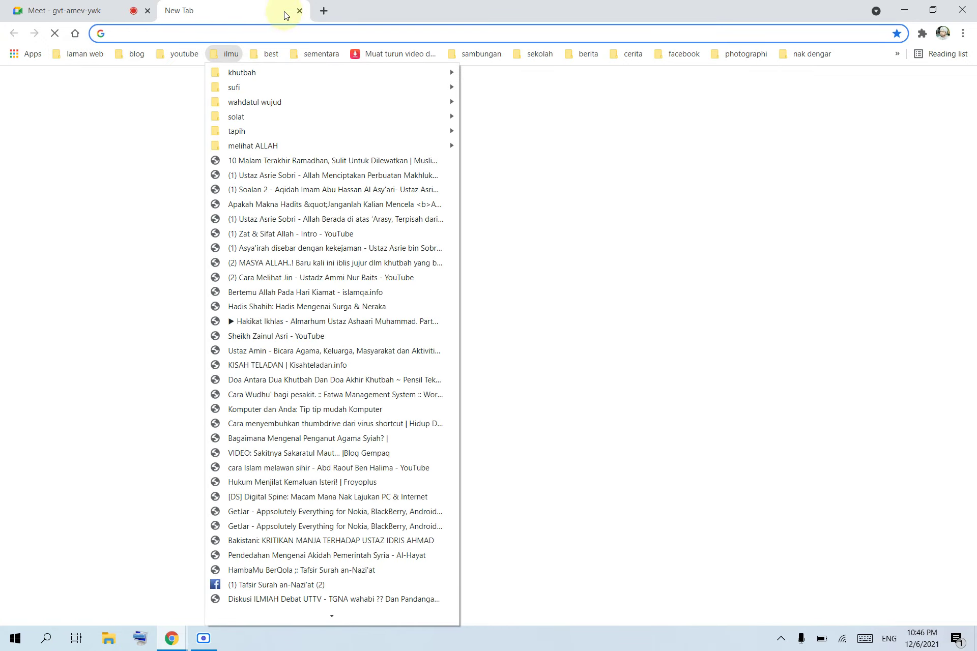
click(299, 11)
click(299, 11)
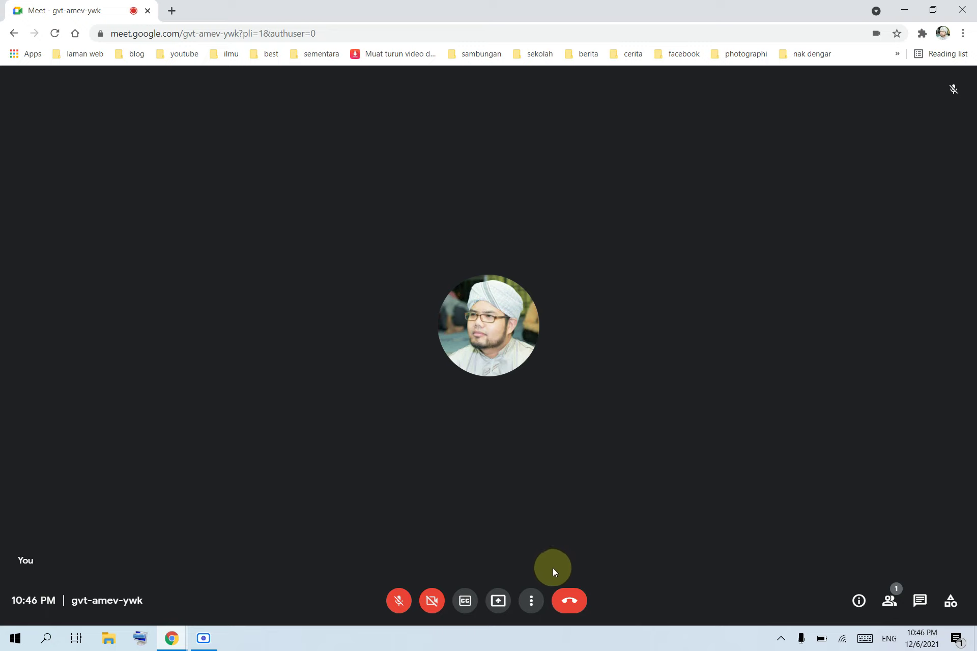
Step: Leave the Google Meet call and stop the screen recording
click(568, 599)
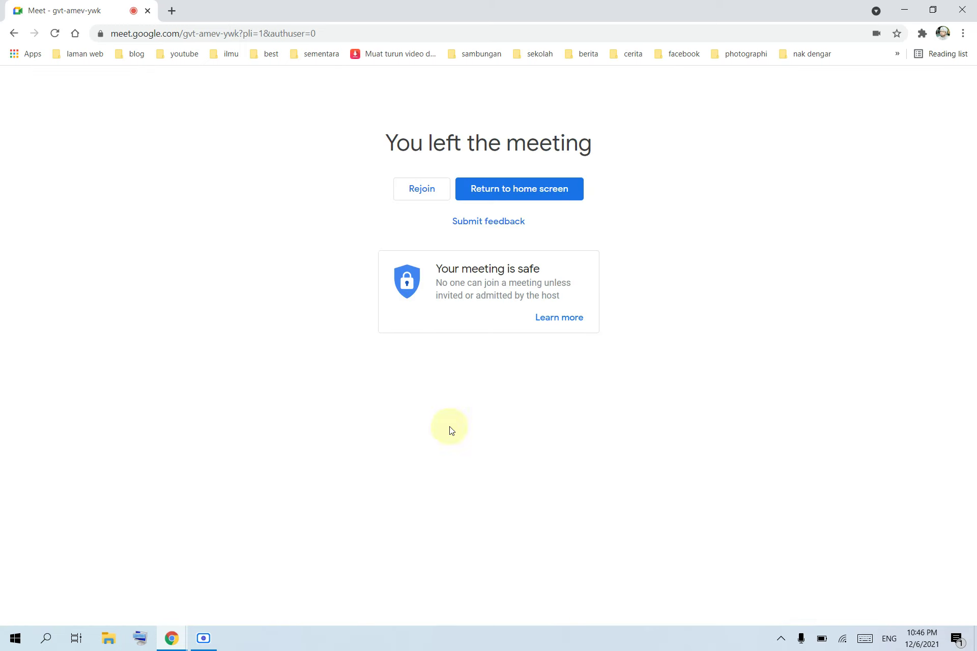
click(218, 639)
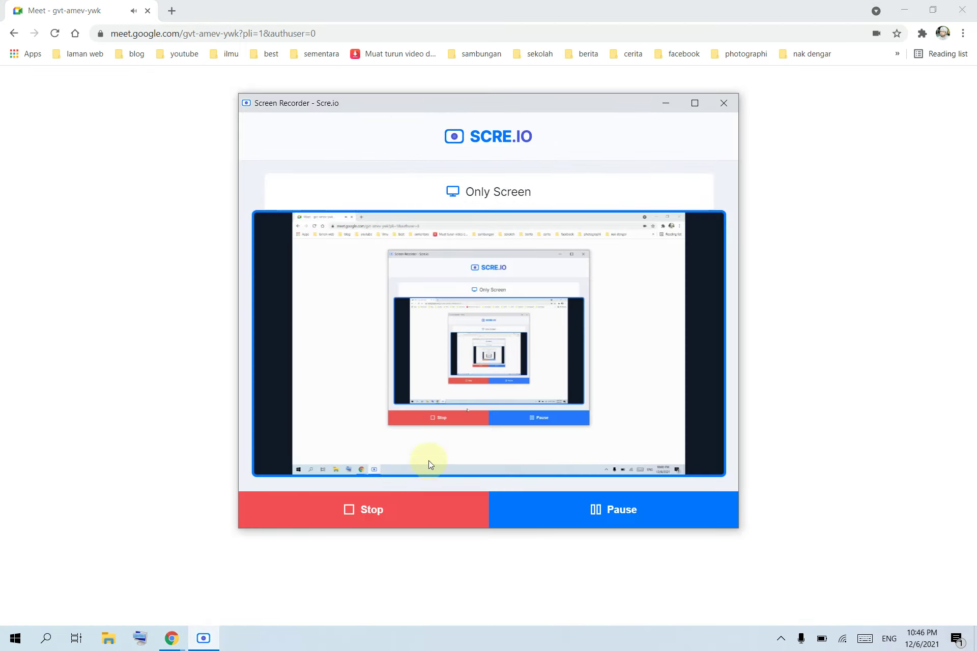
click(368, 513)
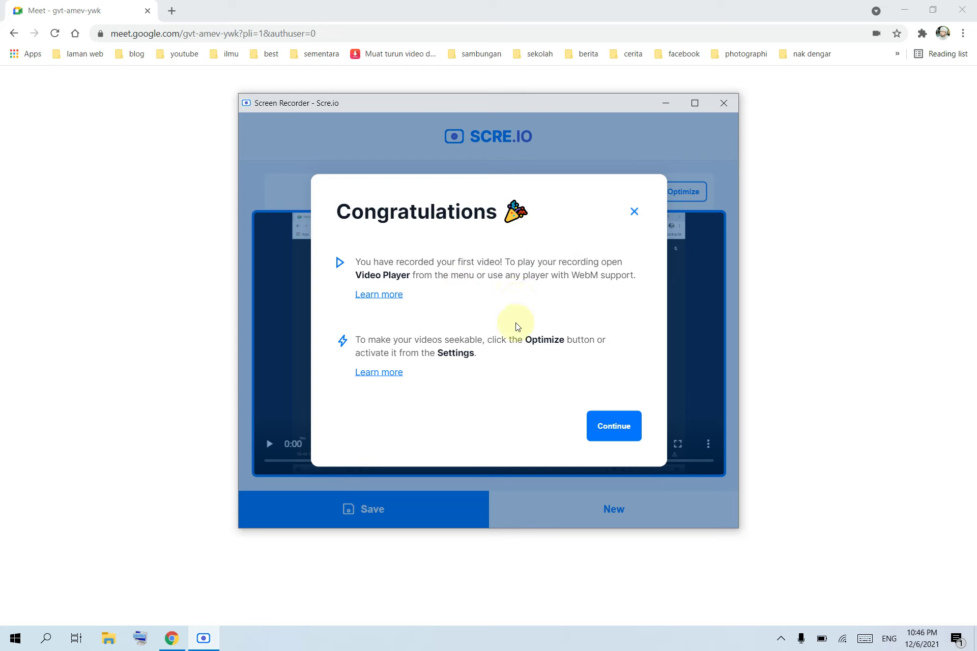
Step: Dismiss the first-recording message and save the recorded video
click(605, 432)
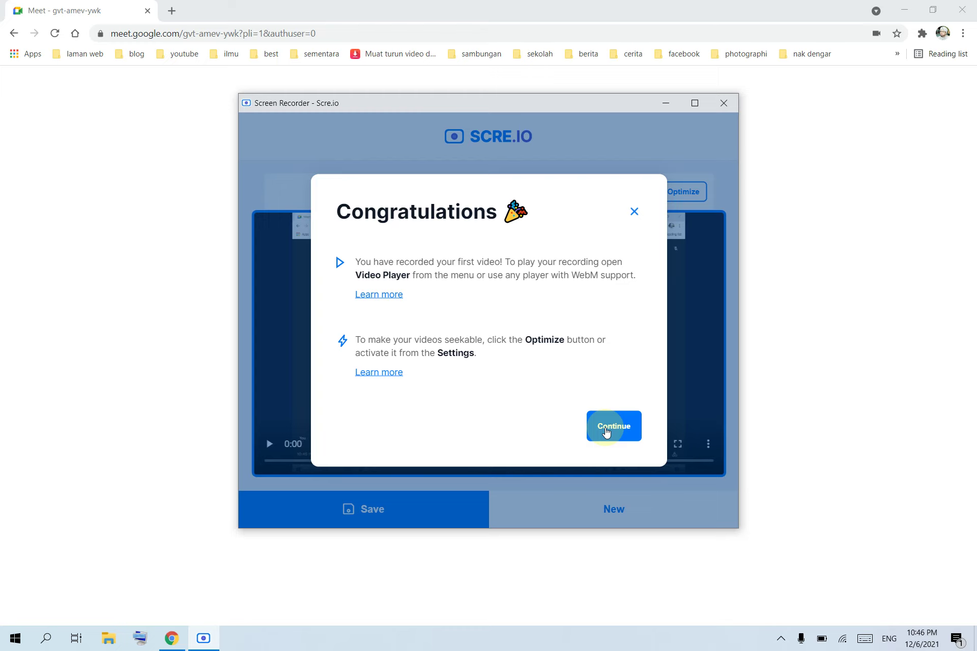
click(605, 431)
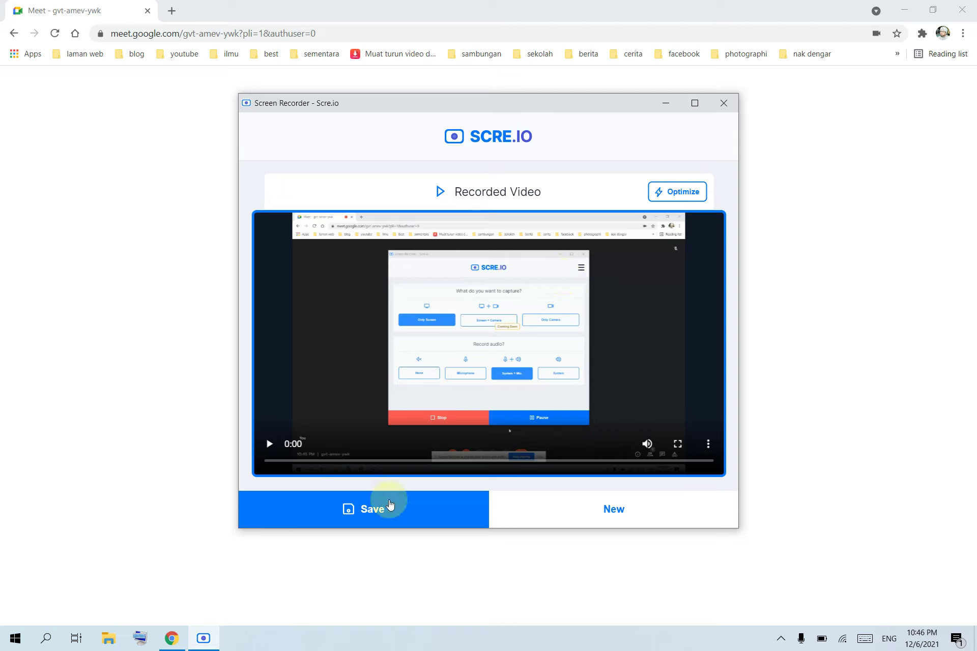
click(374, 518)
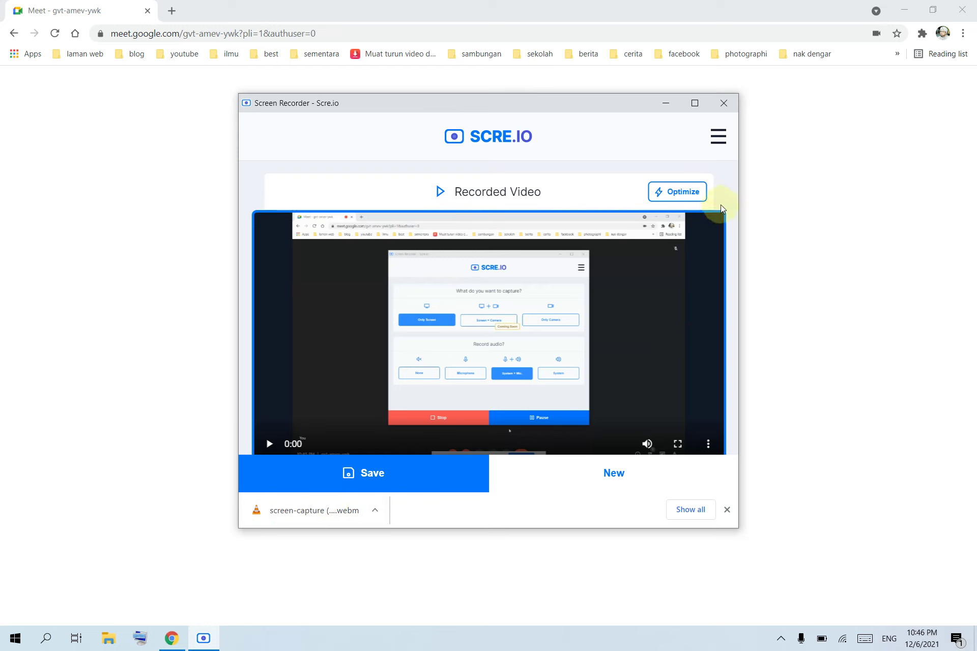
Step: Close the recorder and Google Chrome, and refresh the desktop
click(718, 104)
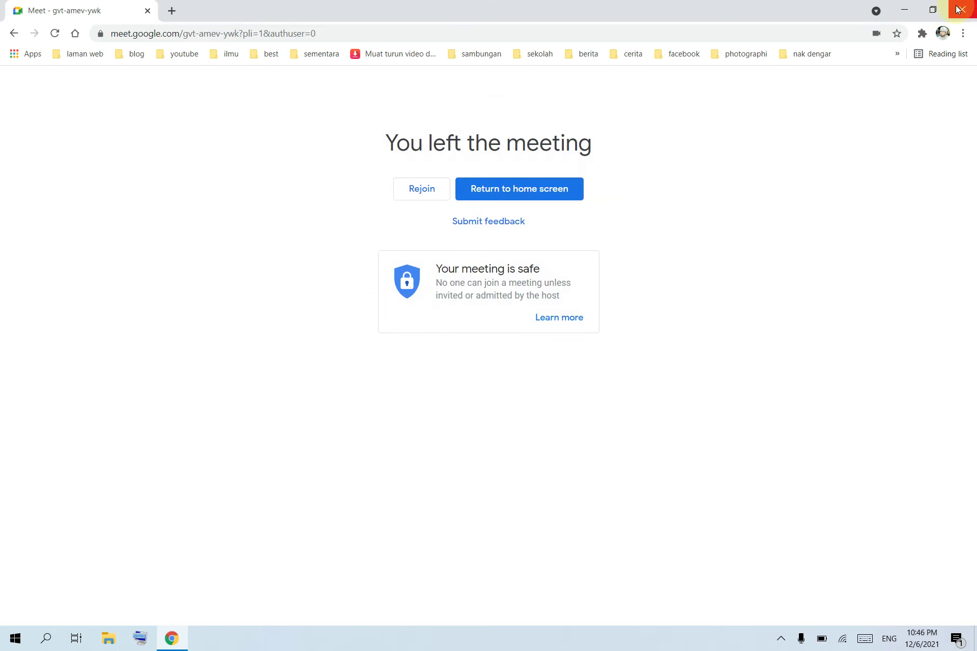
click(958, 10)
right_click(276, 152)
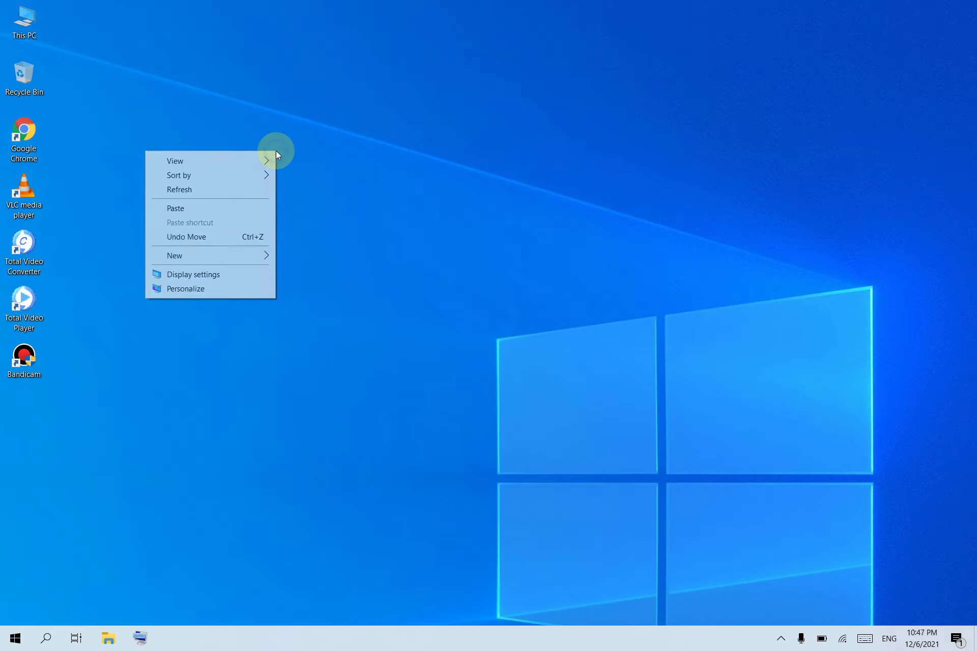
click(236, 188)
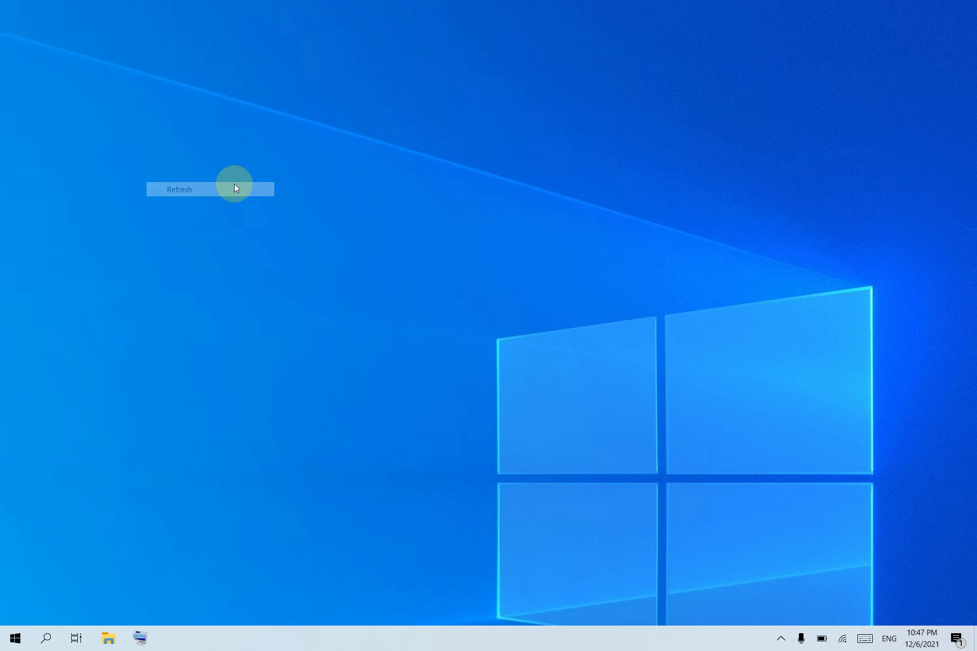
Step: Open the Downloads folder in File Explorer and show its files as large icons
click(17, 19)
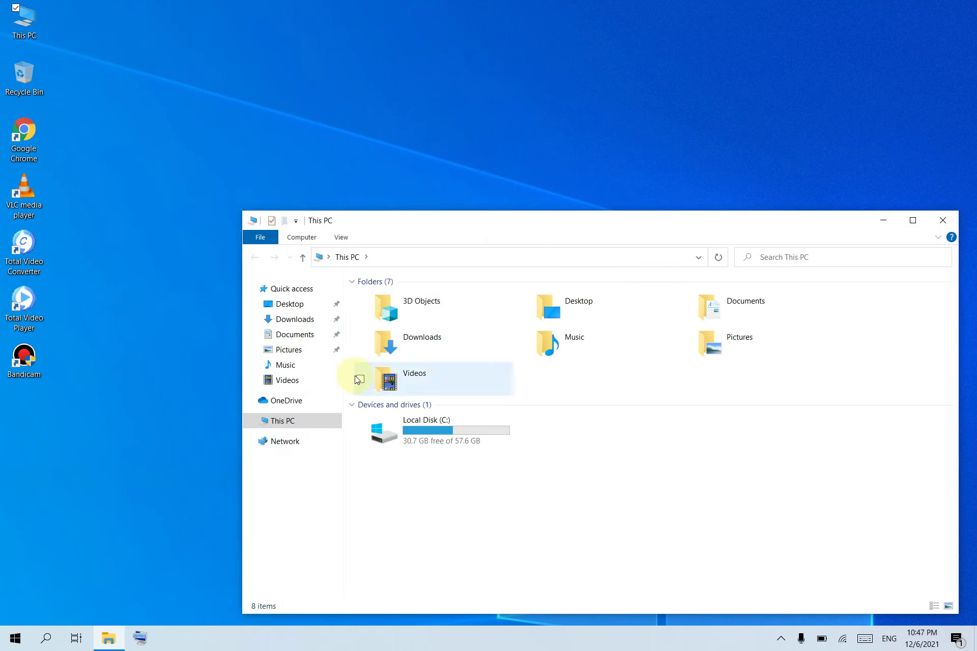
click(295, 319)
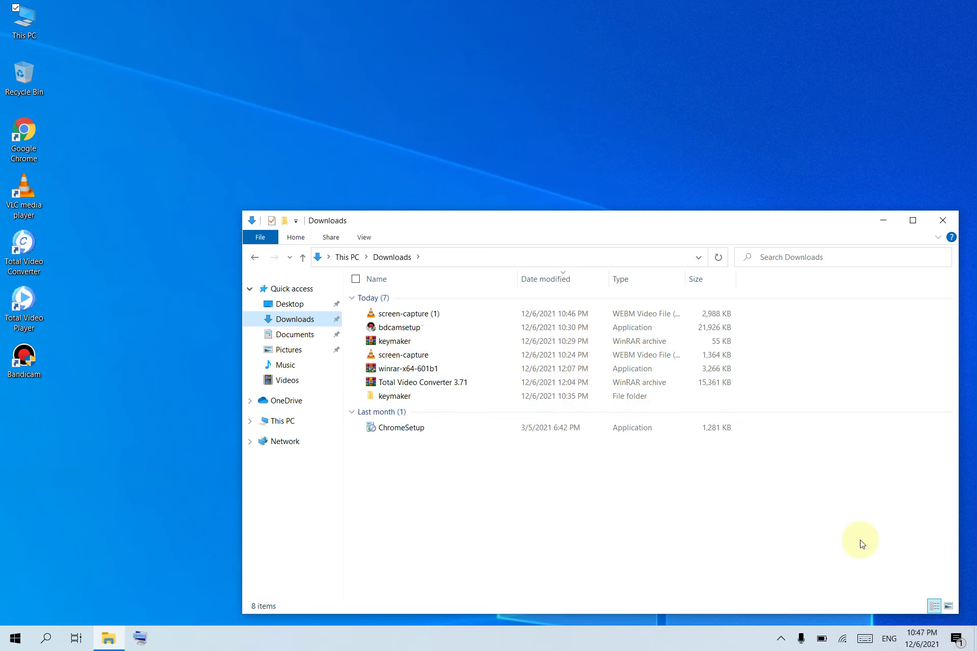
click(950, 607)
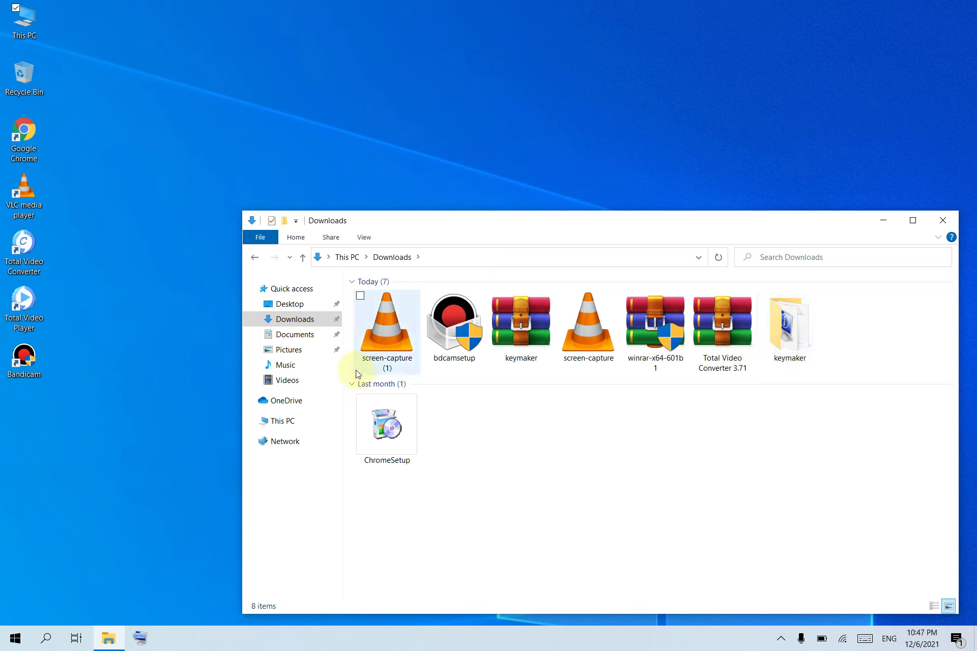
click(407, 331)
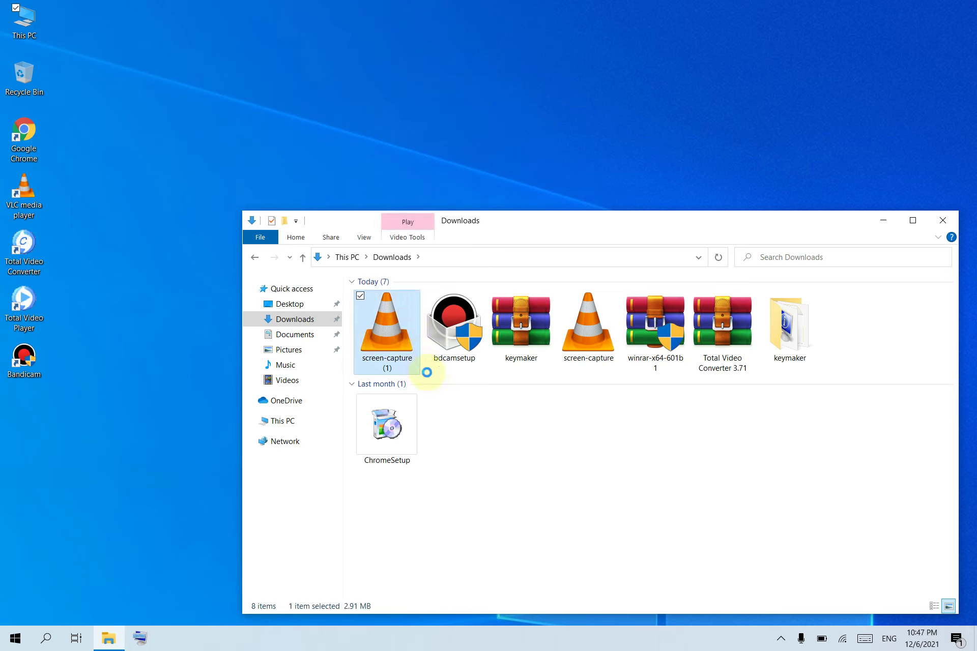
right_click(405, 359)
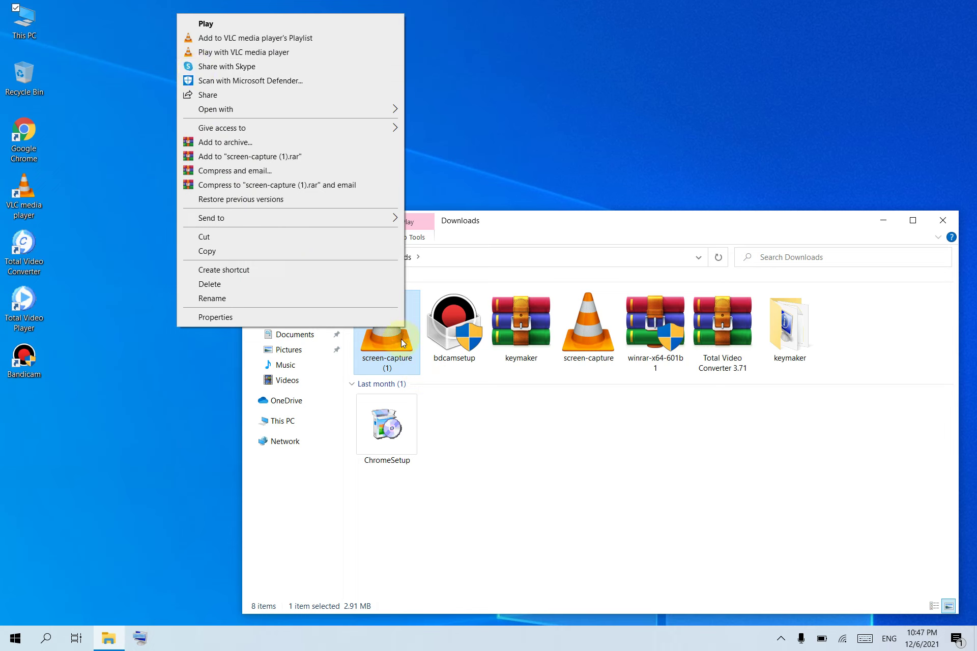
click(581, 518)
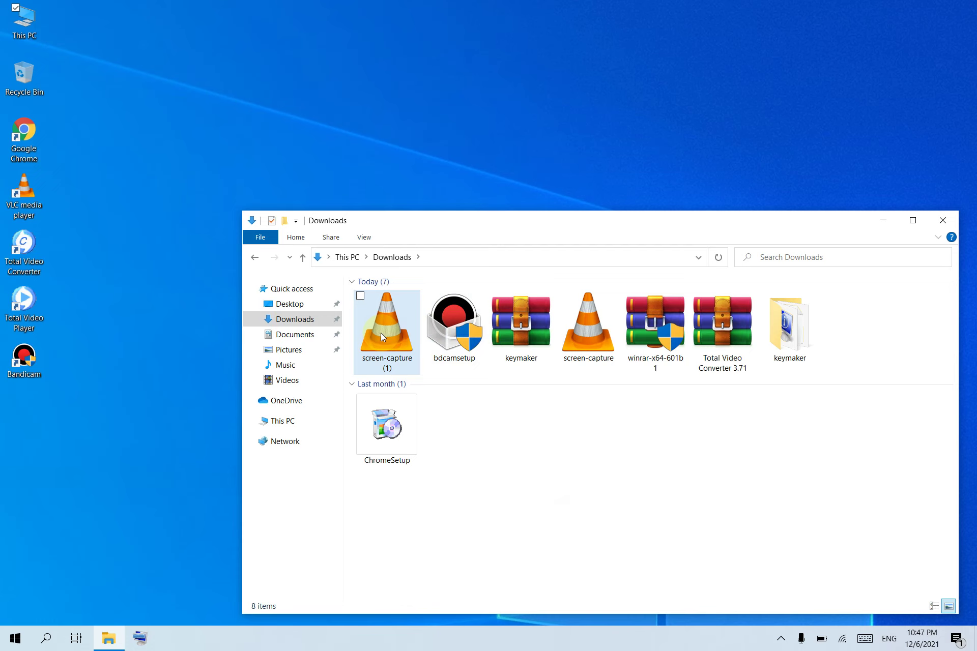
click(387, 346)
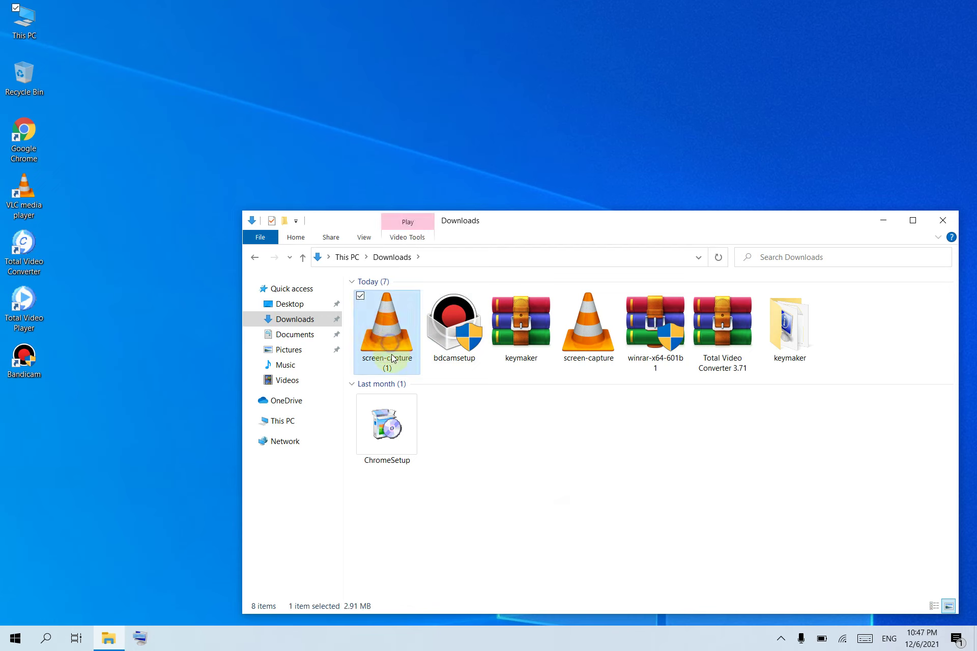
right_click(393, 358)
click(381, 314)
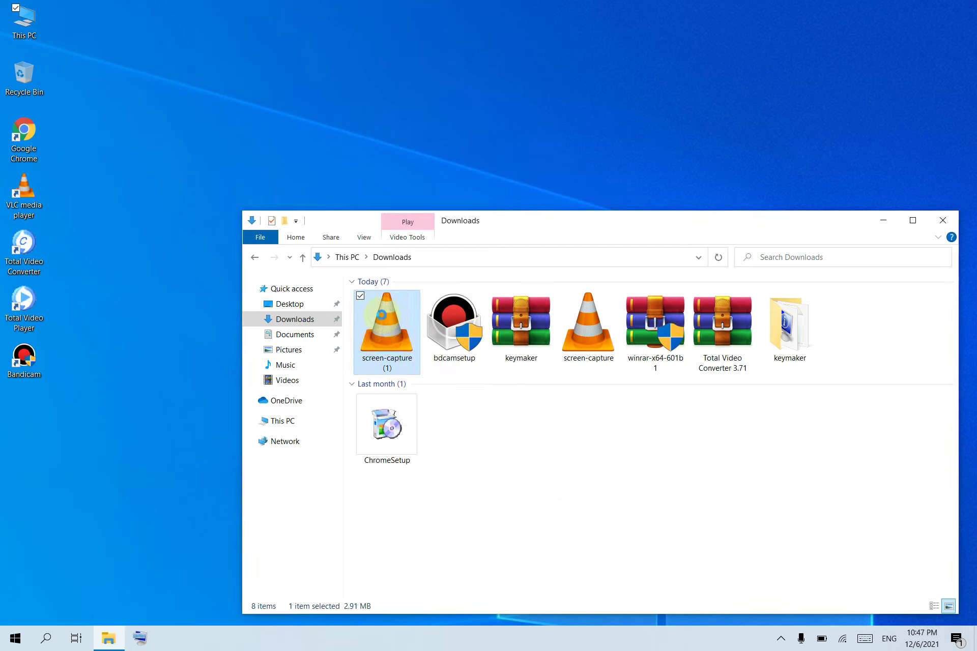
Step: Set Films & TV as the default app for .webm files through the properties of screen-capture (1)
right_click(382, 315)
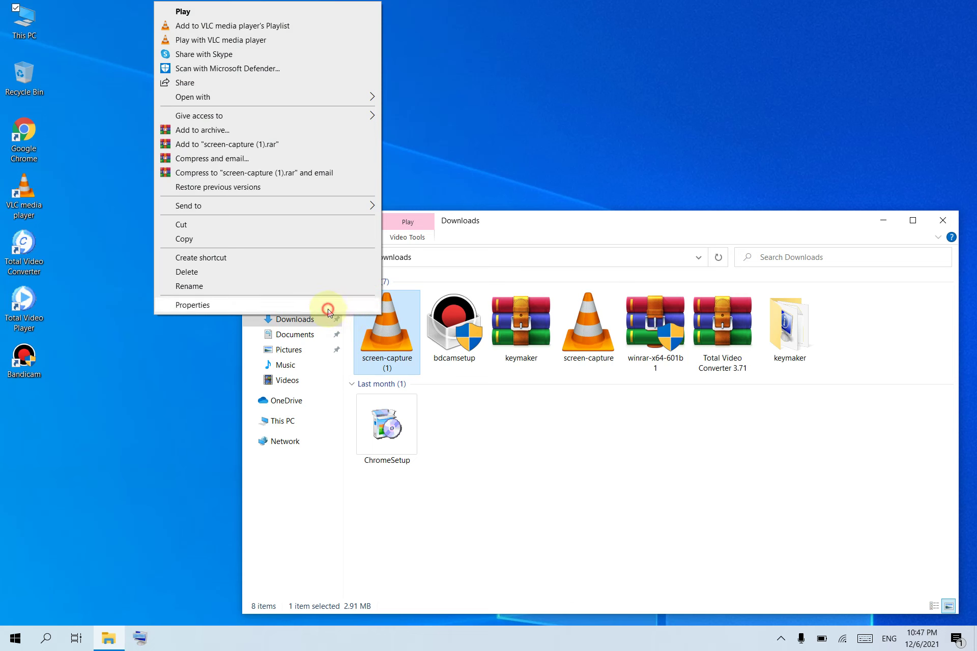
click(328, 307)
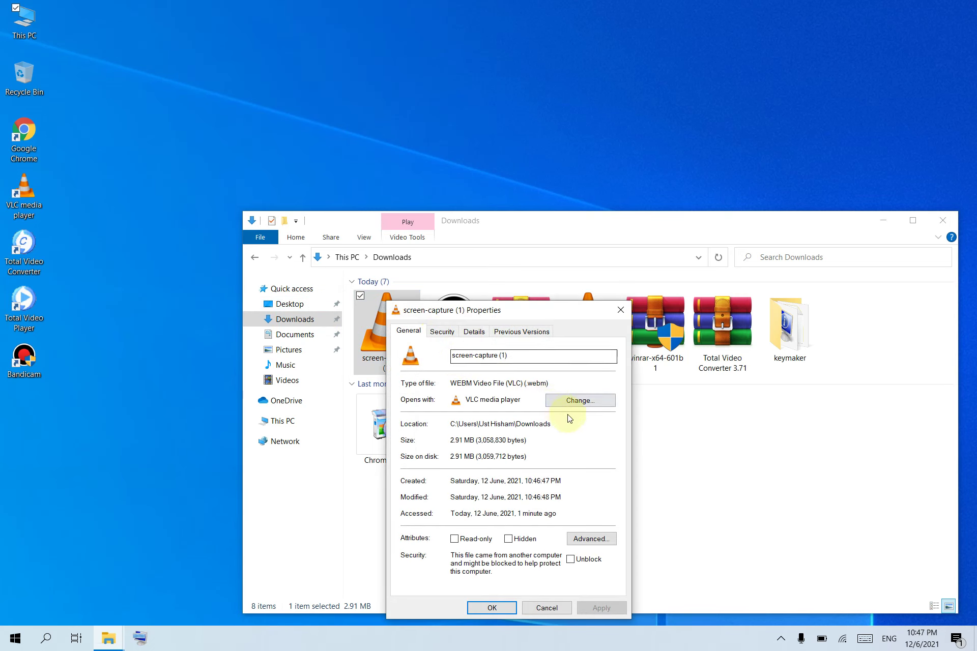
click(578, 407)
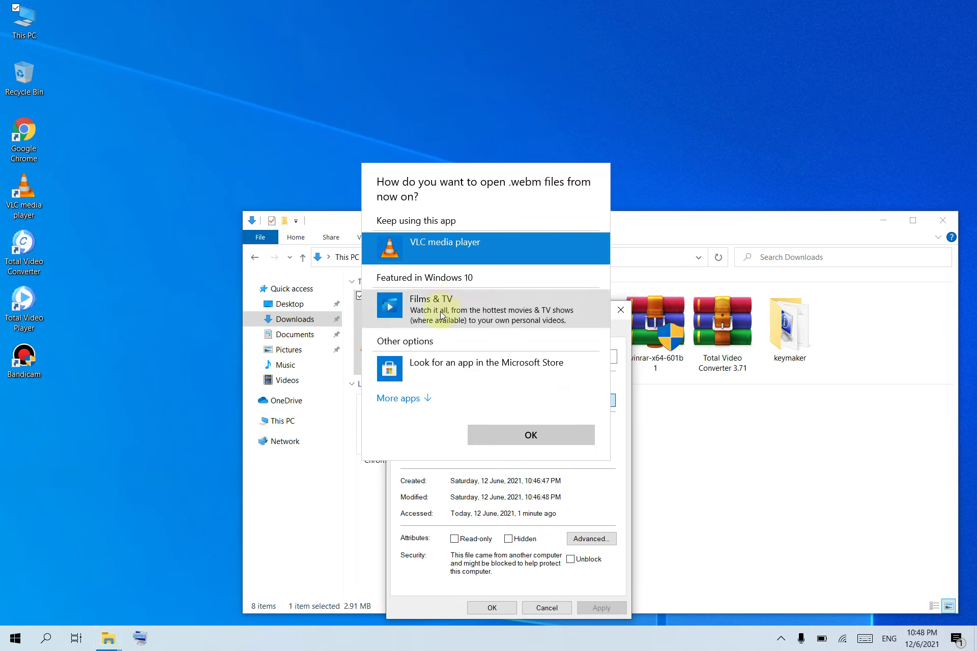
click(440, 316)
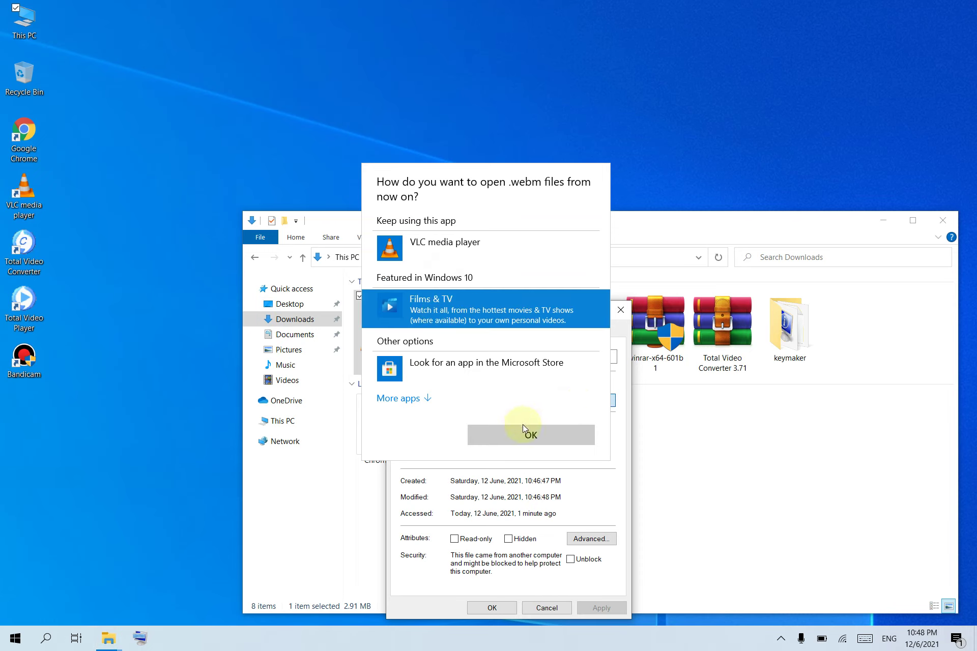
click(527, 441)
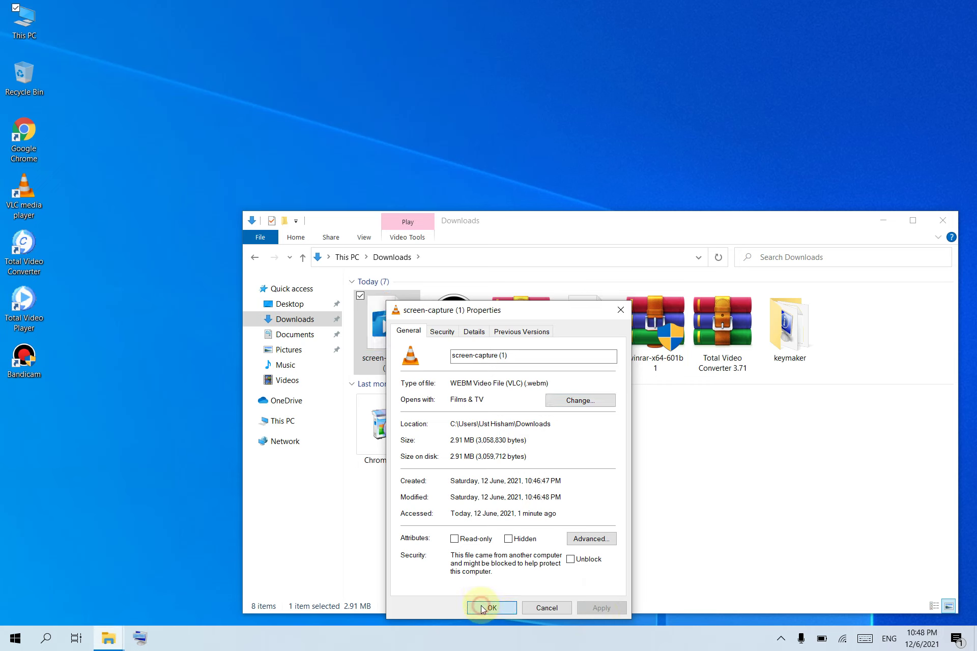
click(482, 608)
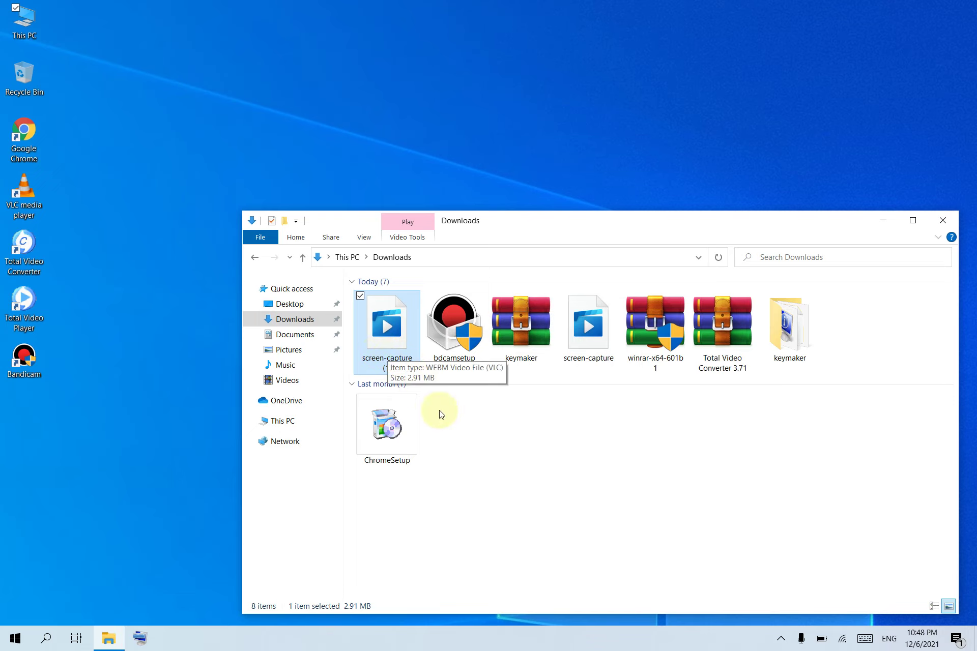
Step: Open screen-capture (1) from Downloads to check its playback in Films & TV, and close the player
click(510, 461)
click(395, 326)
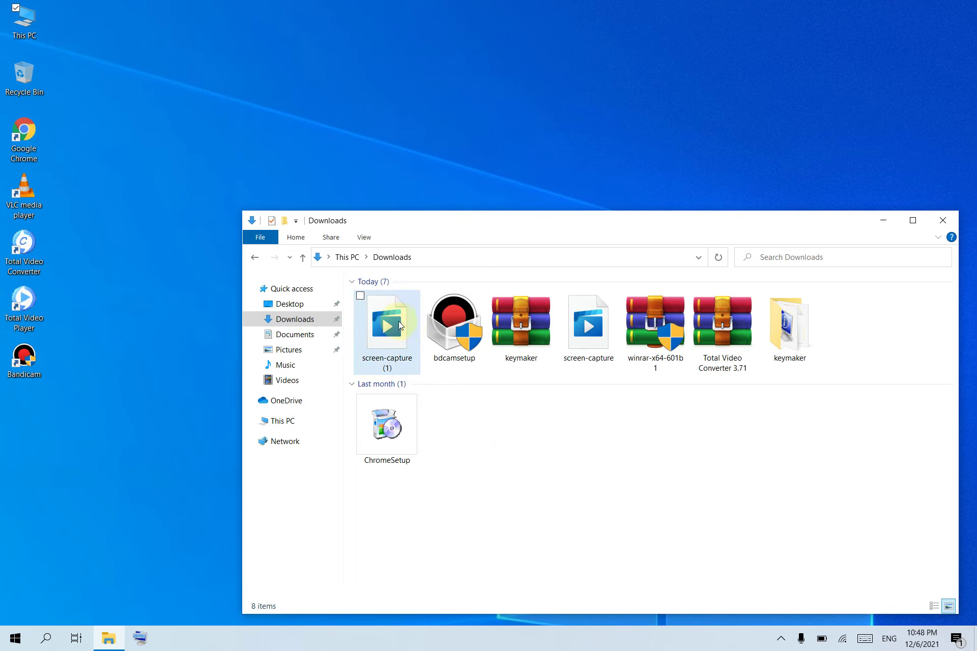
double_click(396, 325)
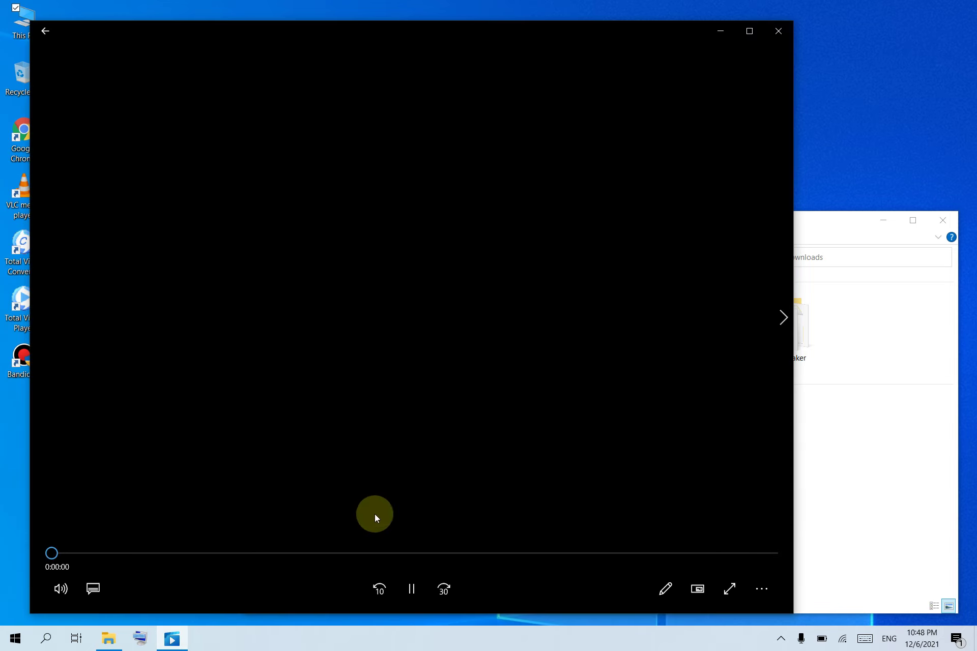
click(785, 32)
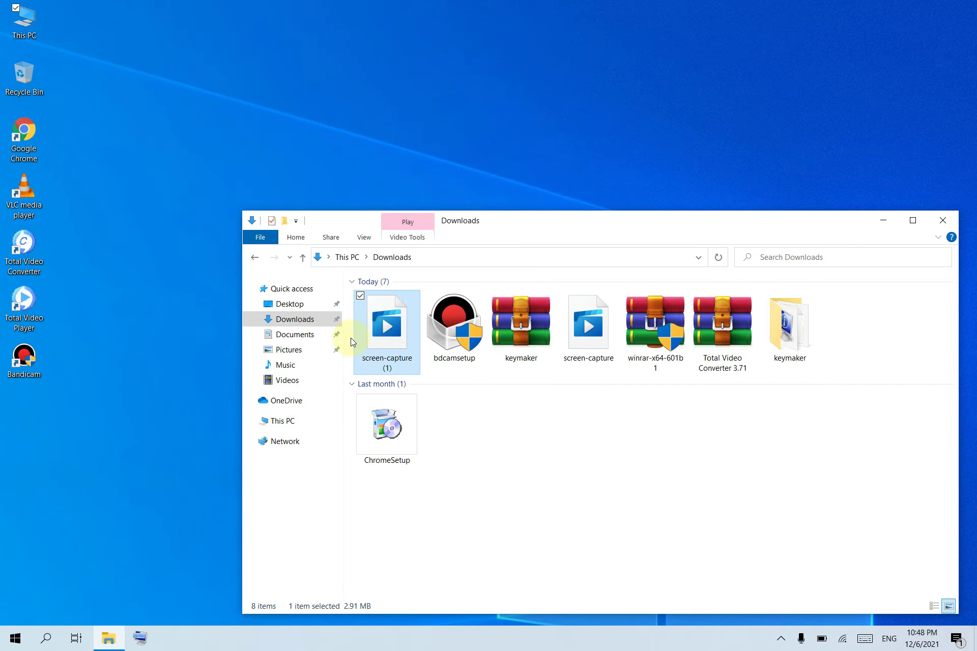
Step: Set VLC media player as the default app for .webm files through the properties of screen-capture (1)
right_click(373, 336)
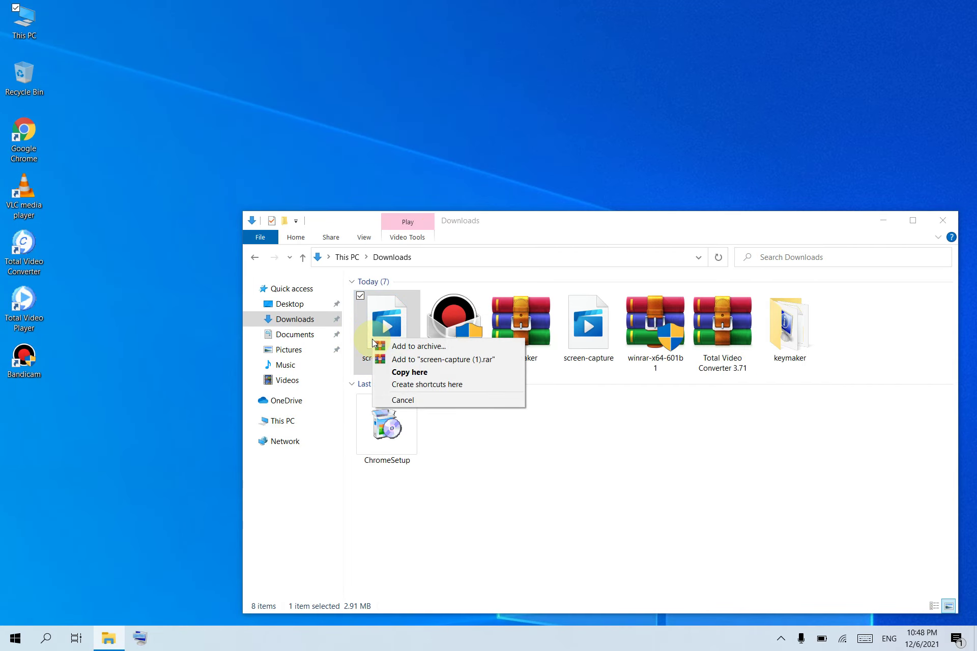
click(377, 323)
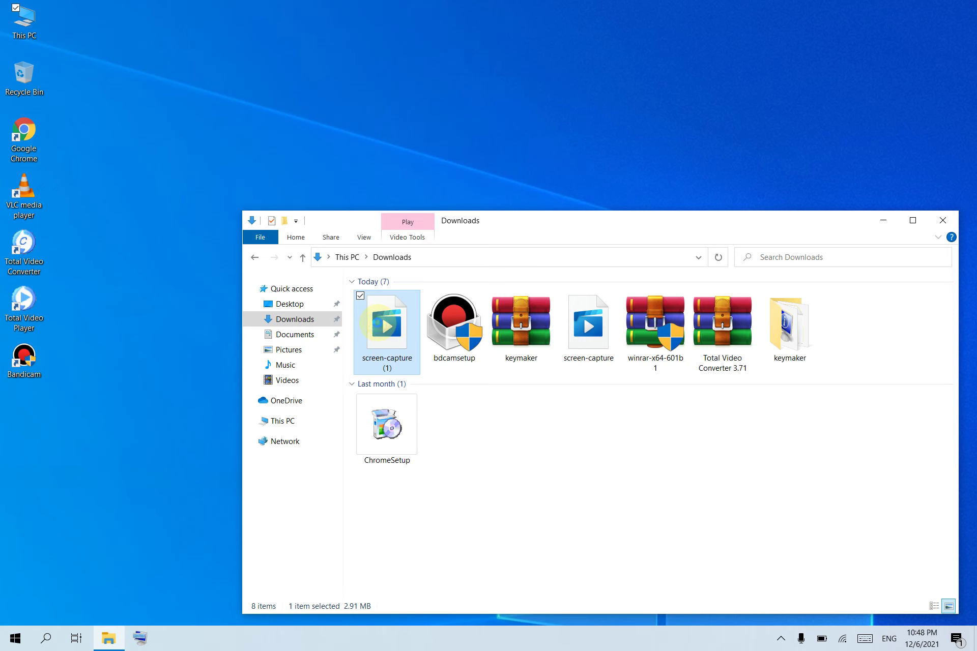
right_click(379, 327)
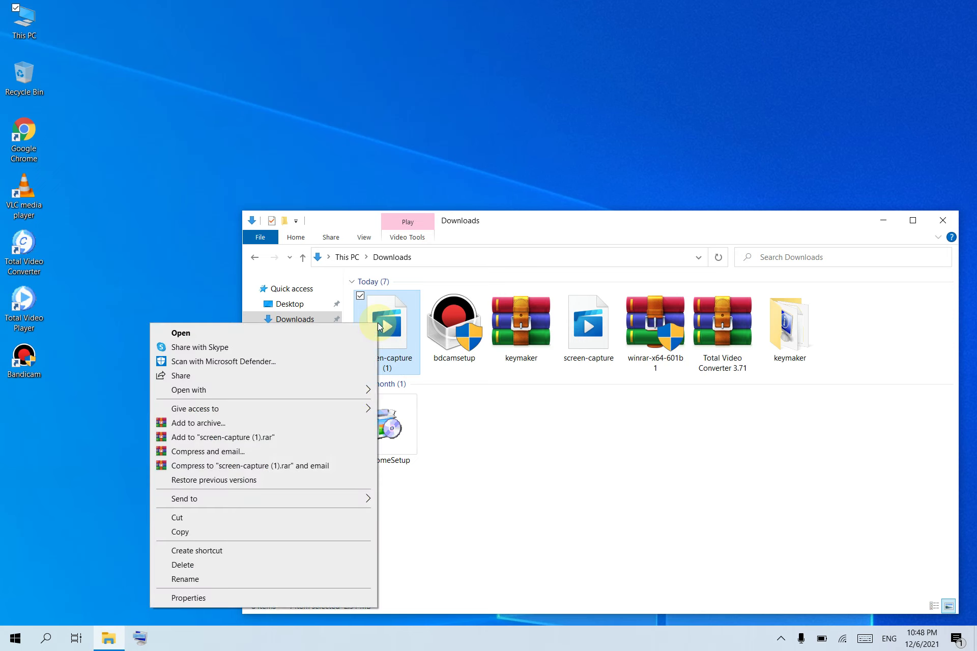
click(233, 603)
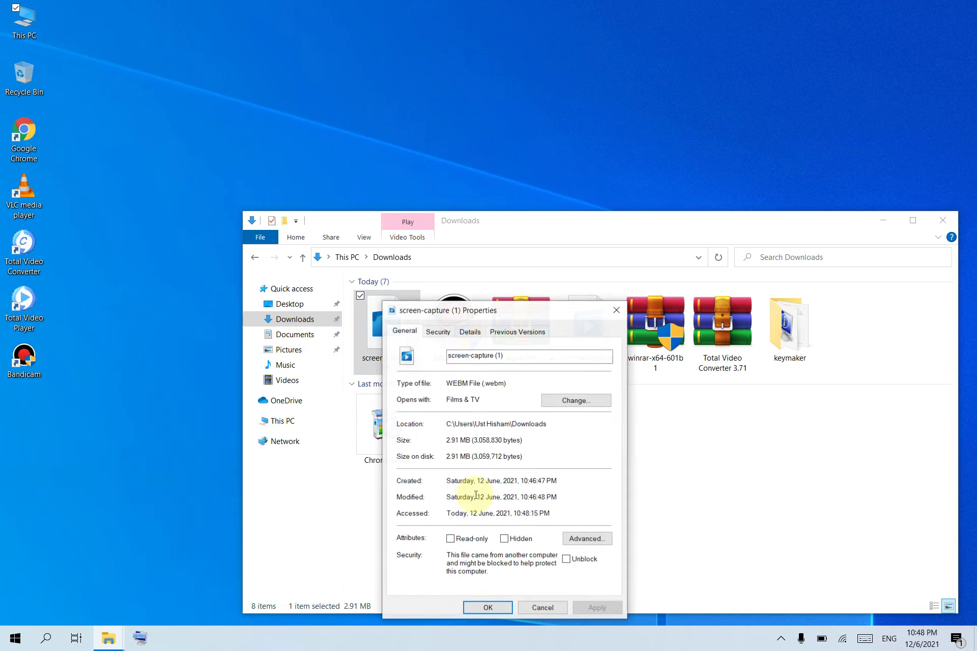
click(575, 403)
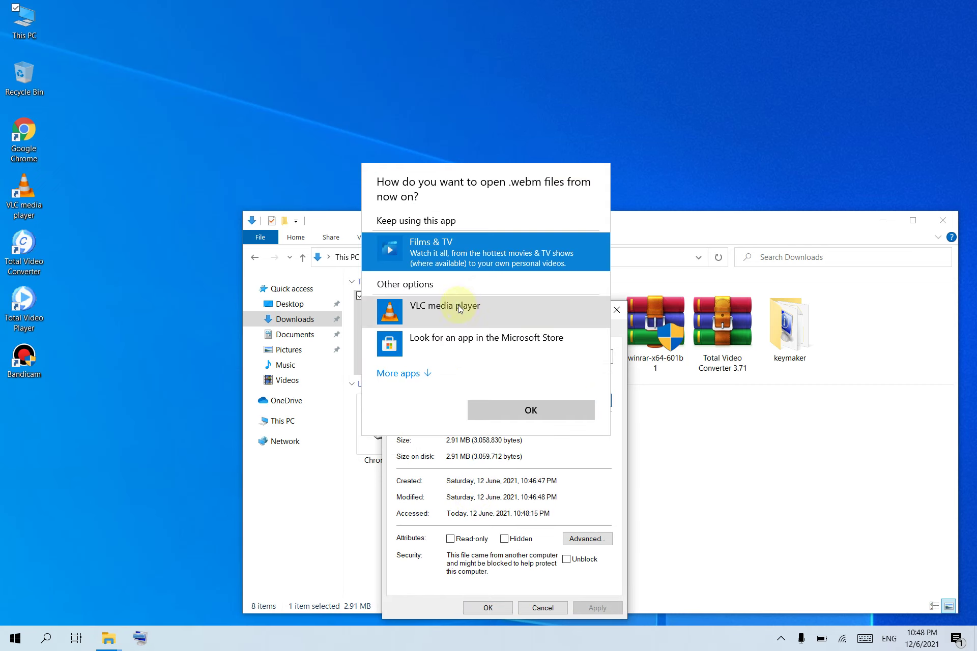
click(458, 309)
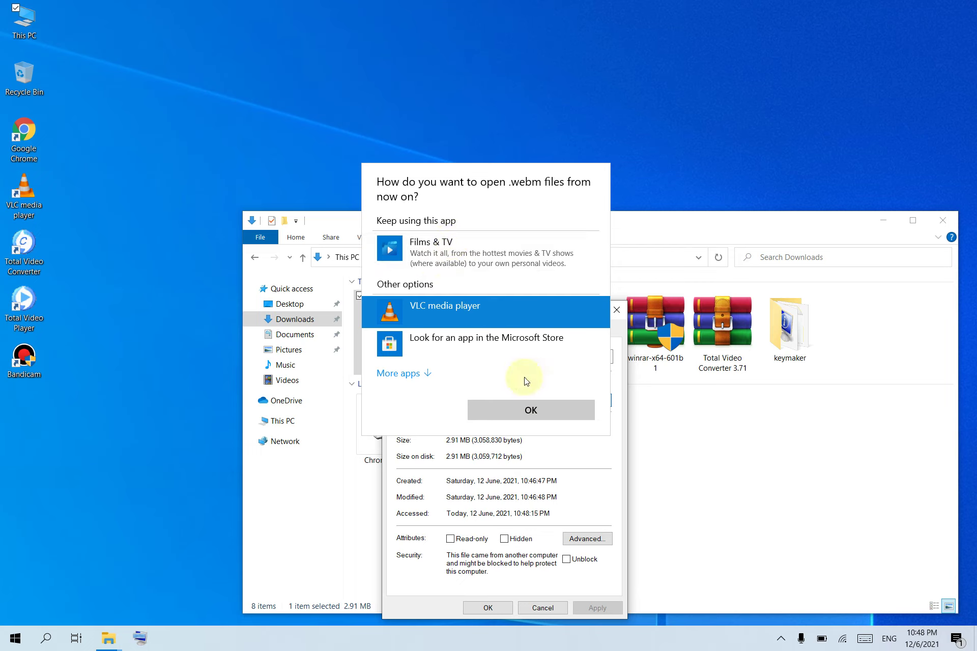
click(544, 414)
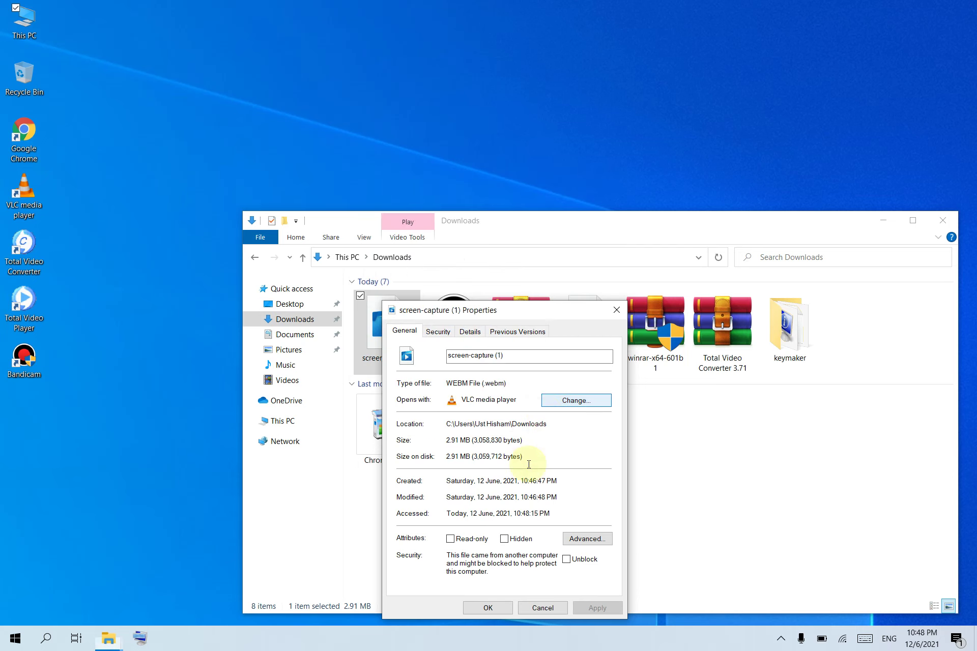
click(605, 606)
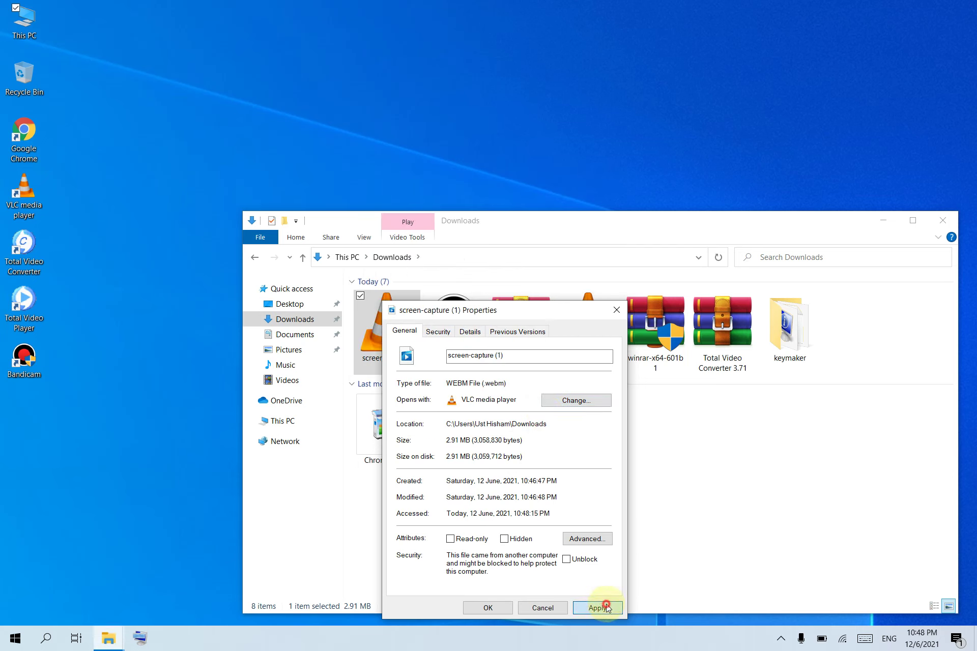
click(488, 606)
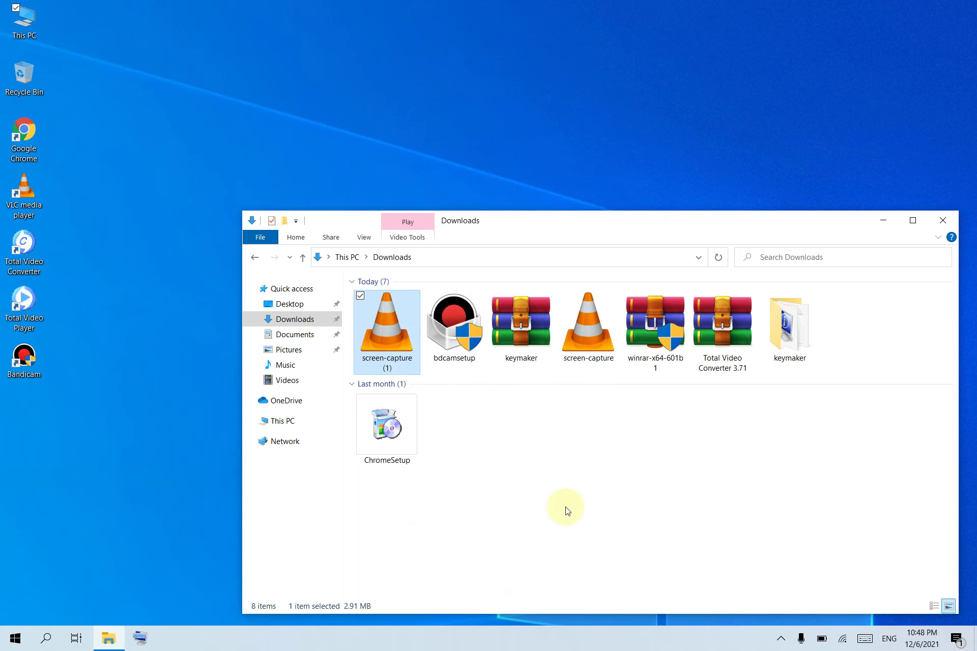
Step: Play screen-capture (1) in VLC media player, skip forward through the recording, and close the player
double_click(375, 326)
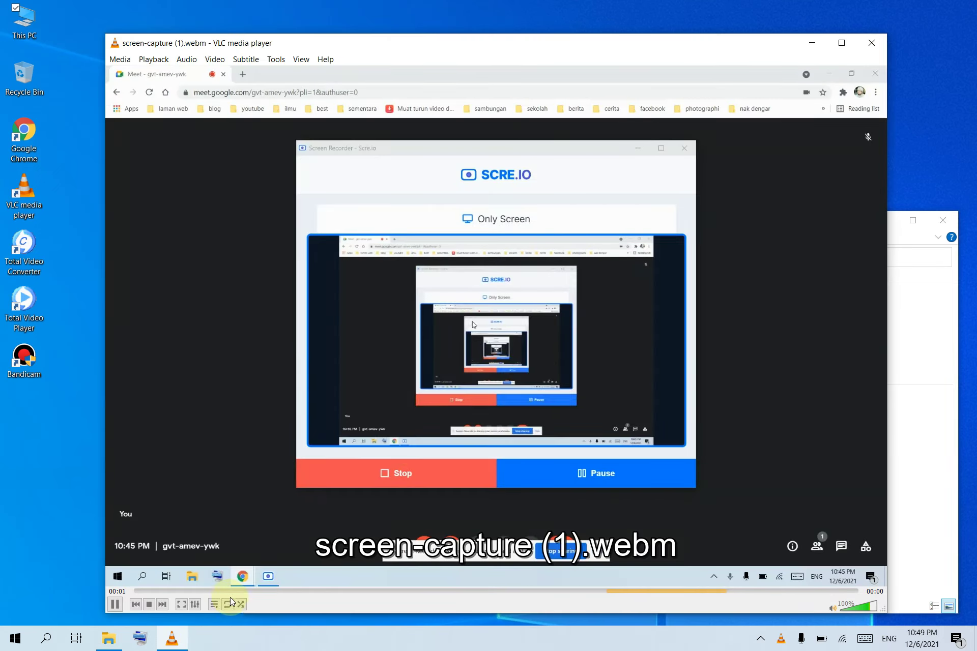
click(221, 594)
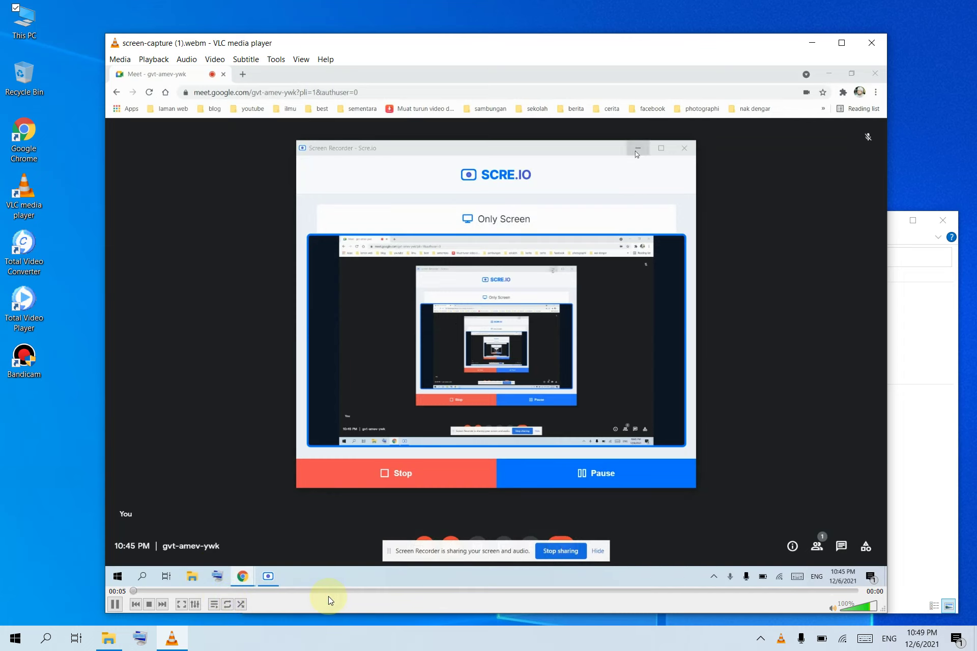
key(Right)
key(Right)
key(Right)
key(Right)
key(Right)
key(Right)
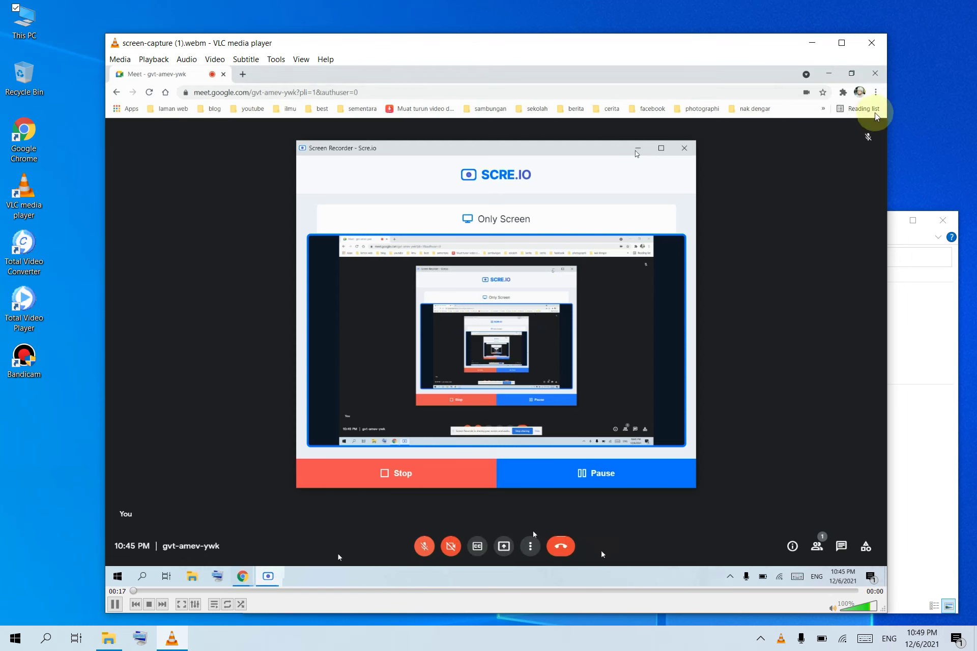
click(869, 42)
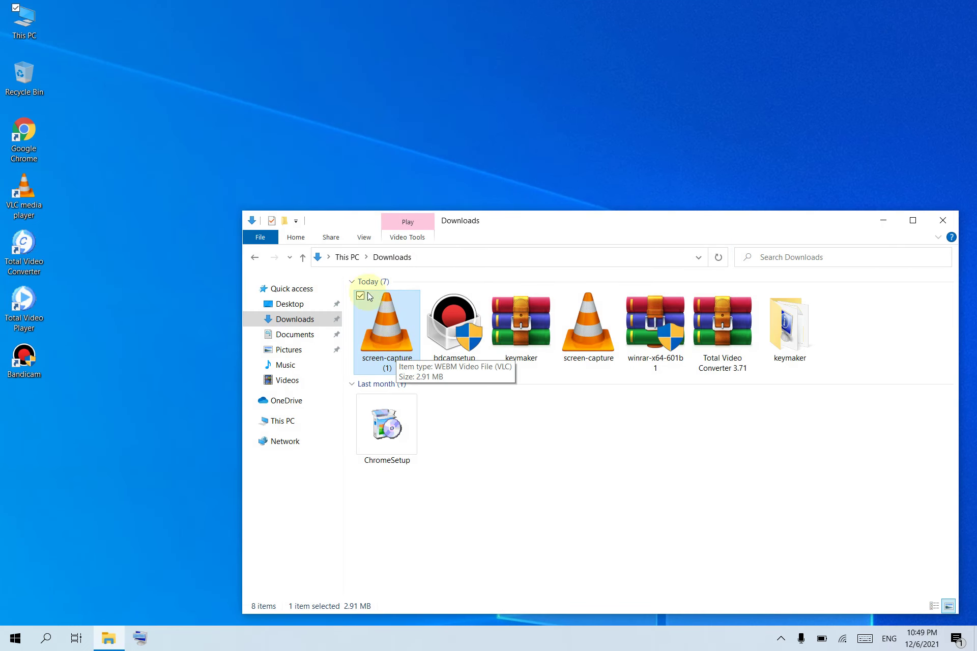
Step: Refresh the desktop and open Google Chrome
right_click(314, 112)
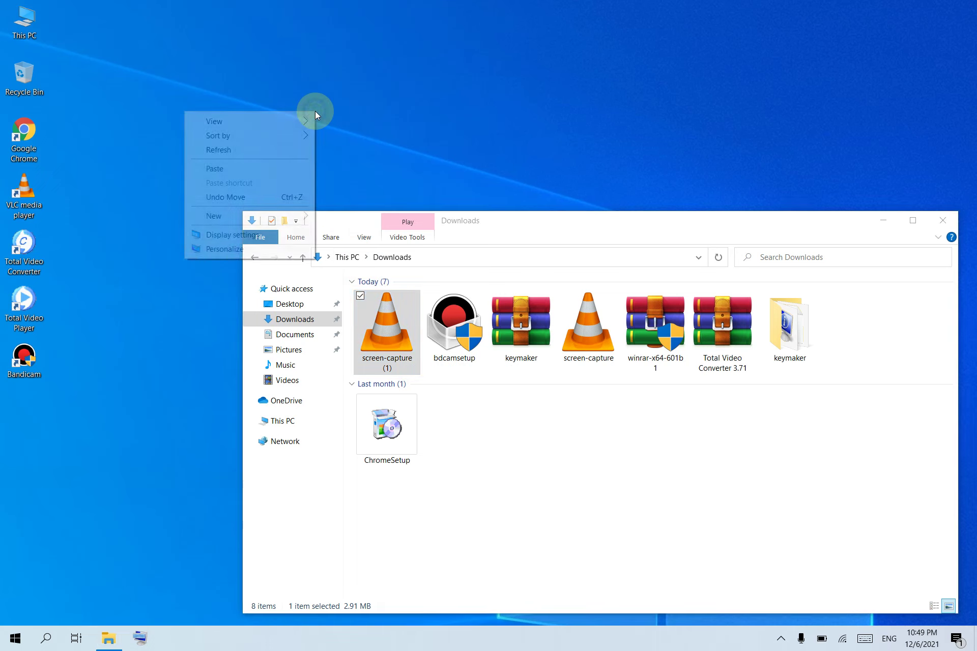
click(288, 158)
click(26, 144)
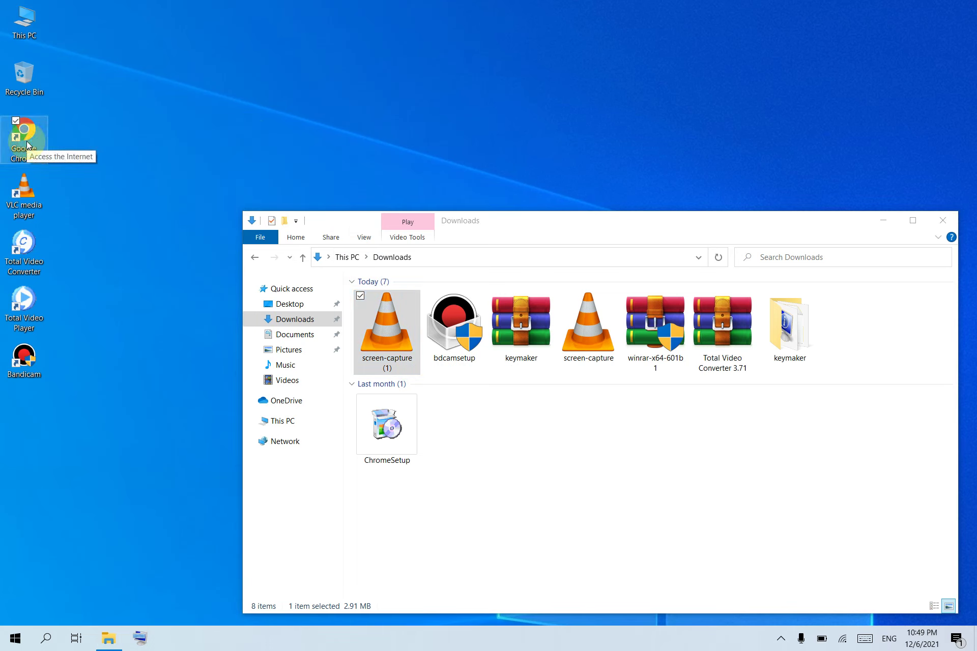
double_click(27, 141)
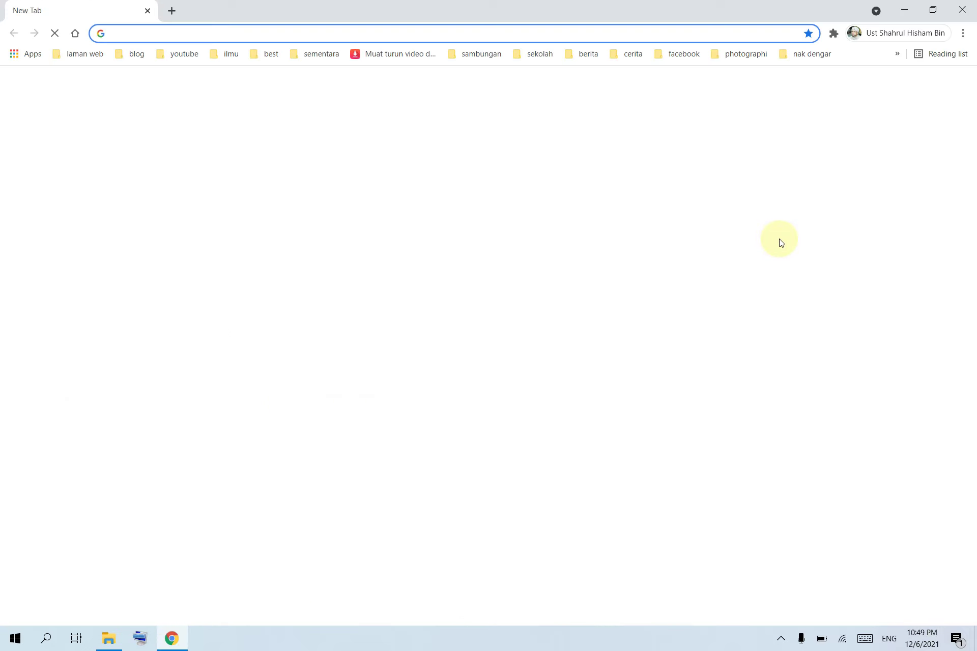
Step: Switch to the Downloads folder in File Explorer and rename screen-capture (1) as "pdpr 12hb 6"
click(99, 638)
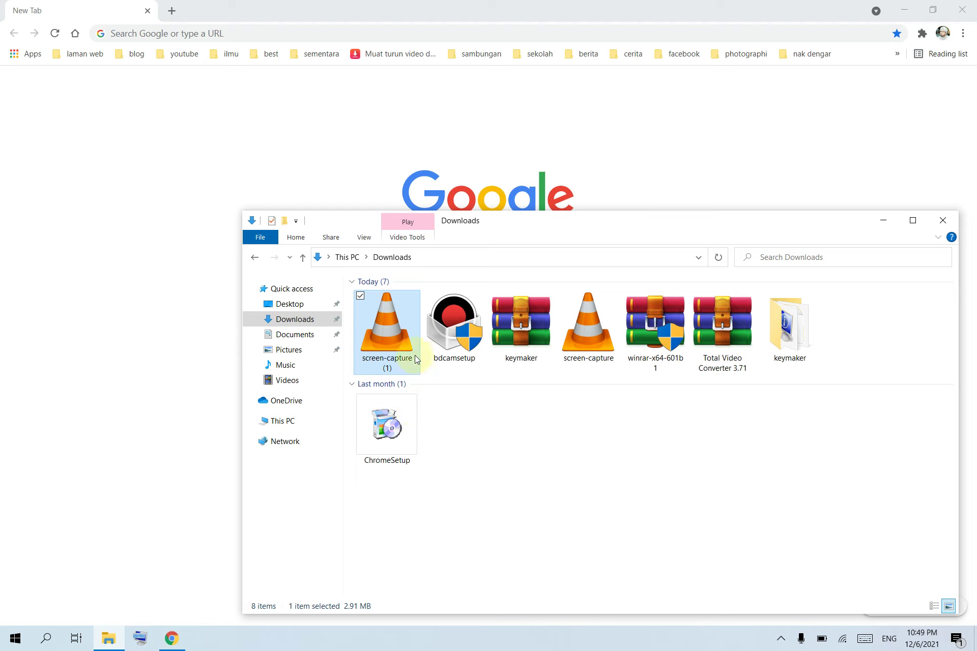
double_click(400, 336)
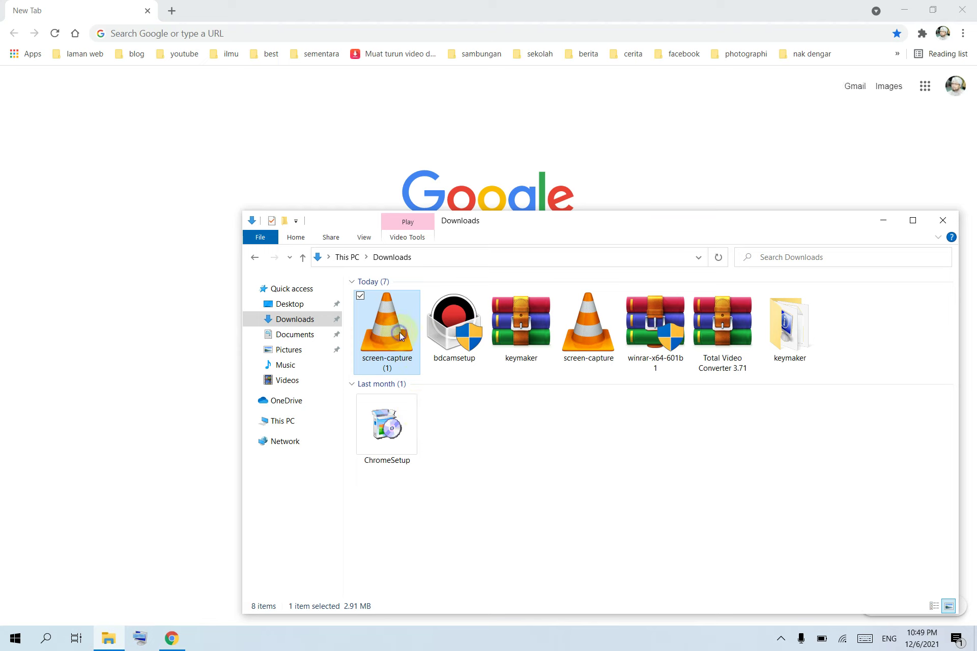
right_click(401, 335)
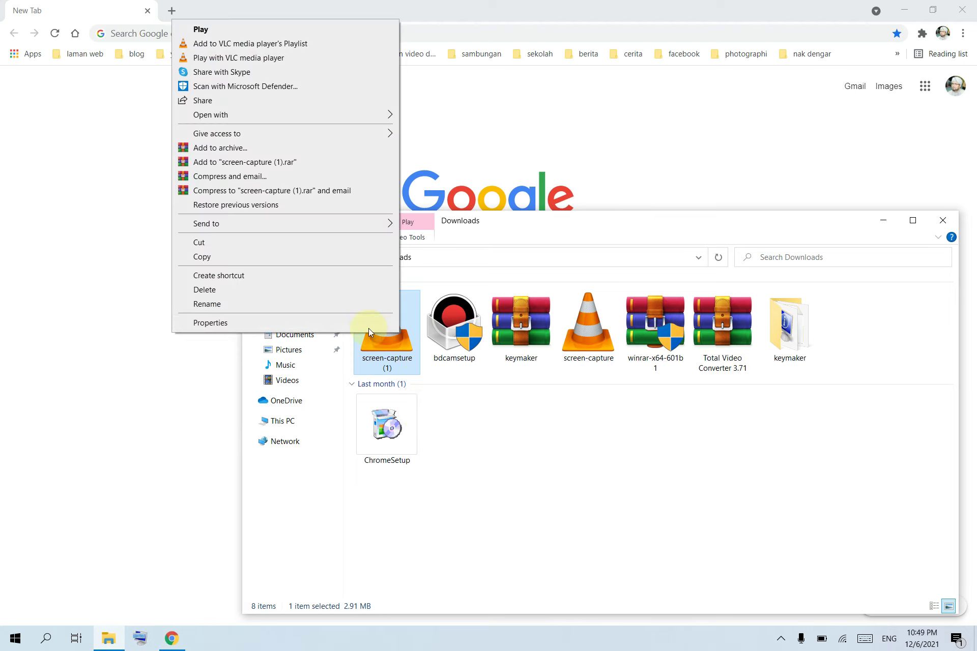
click(342, 304)
text(pdpr)
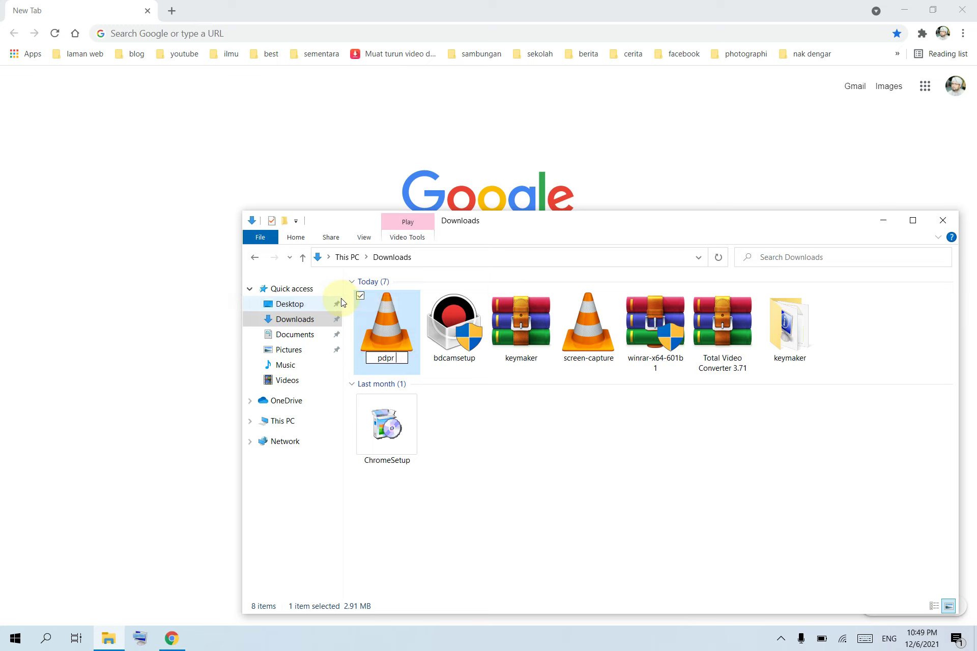
text(12hb 6)
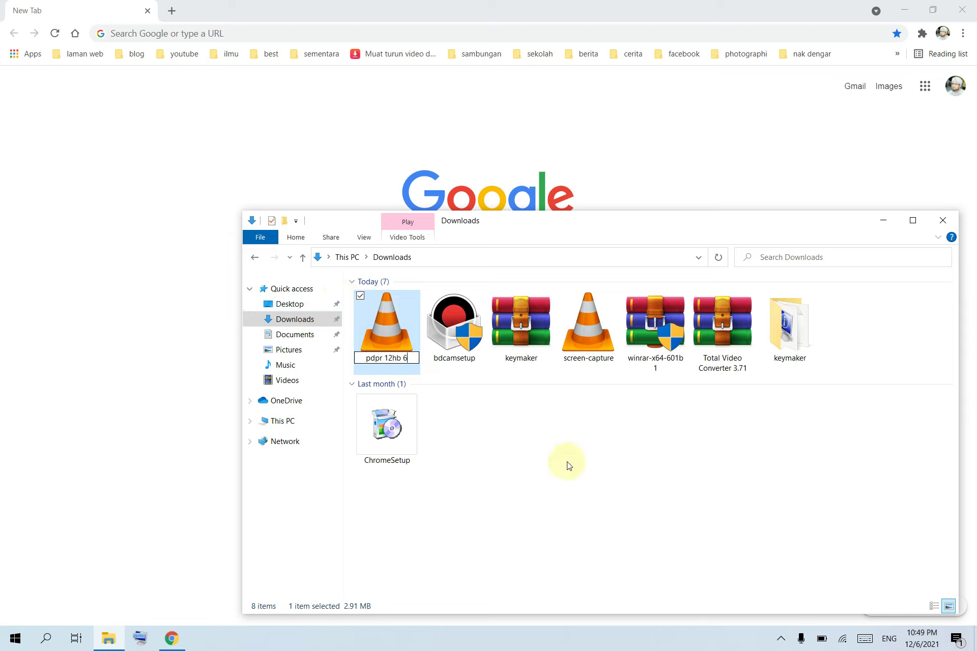
click(556, 461)
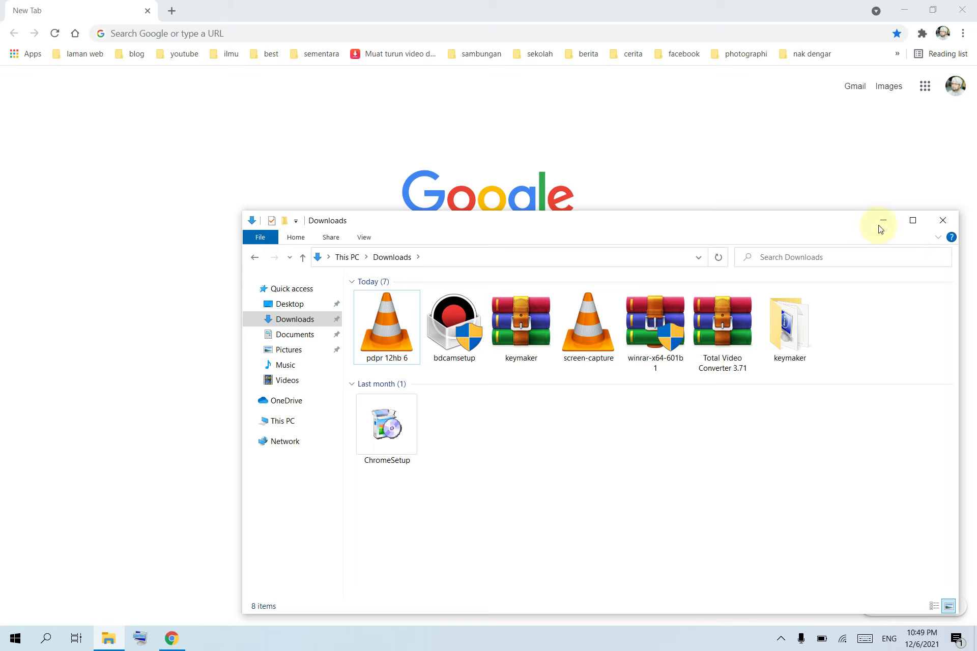
Step: Minimize File Explorer, open Google Drive from the Google home page in Chrome, and switch to the first alternative account listed
click(882, 220)
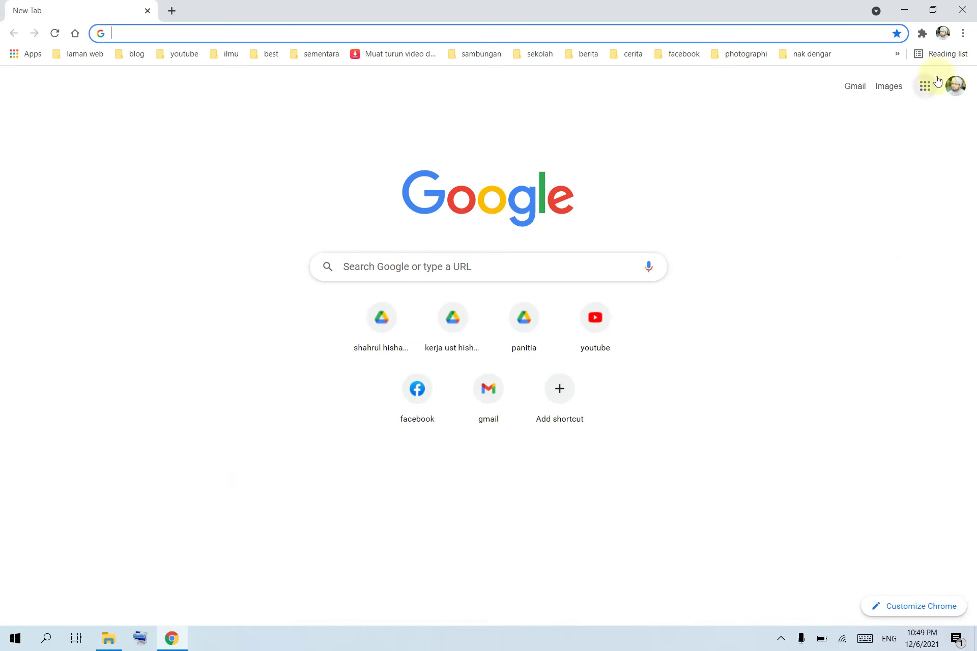
click(76, 34)
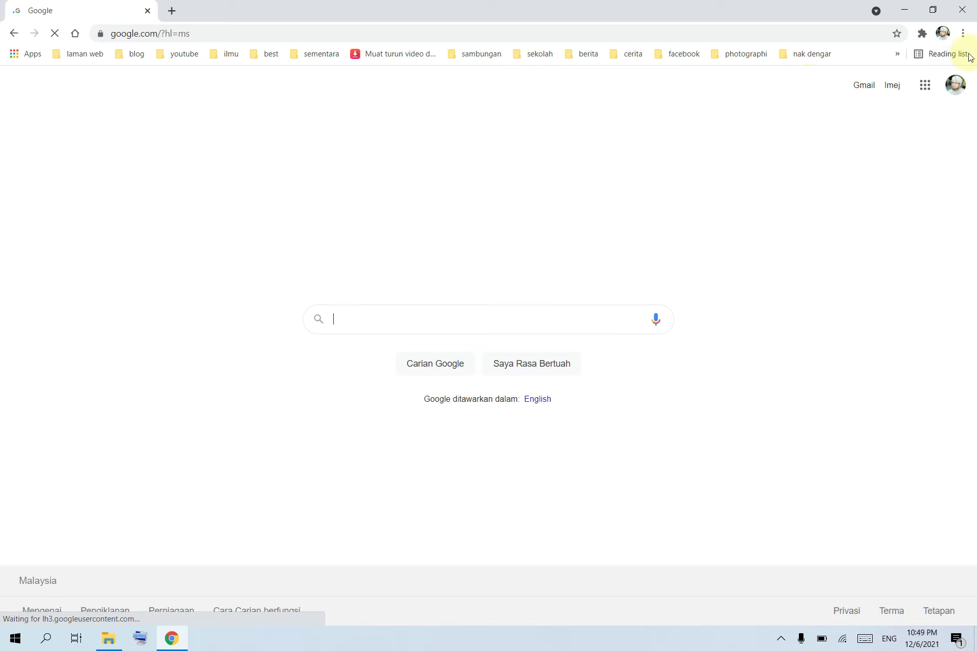
click(925, 86)
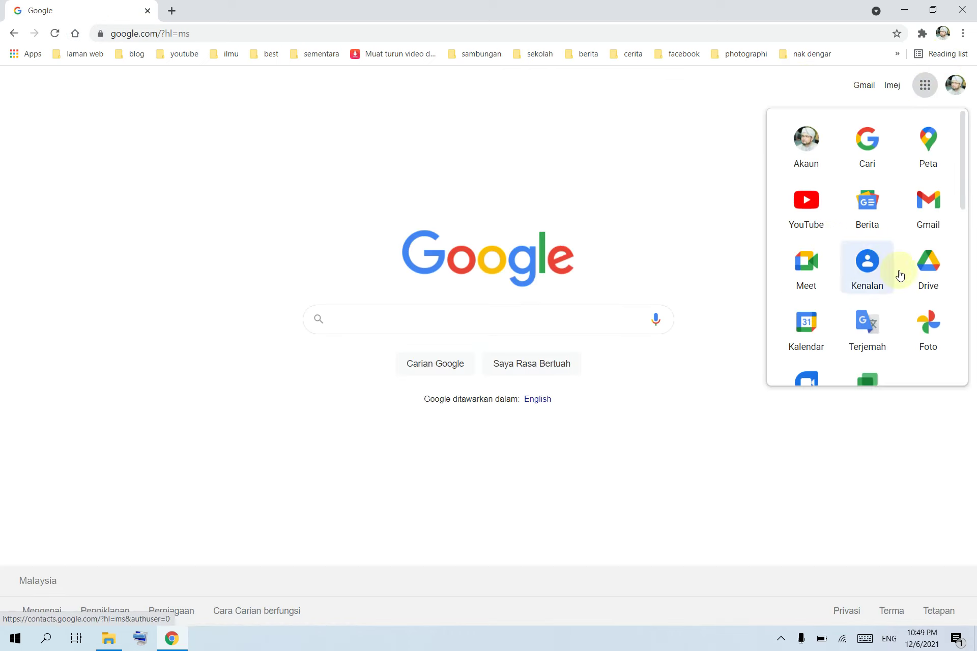
click(916, 281)
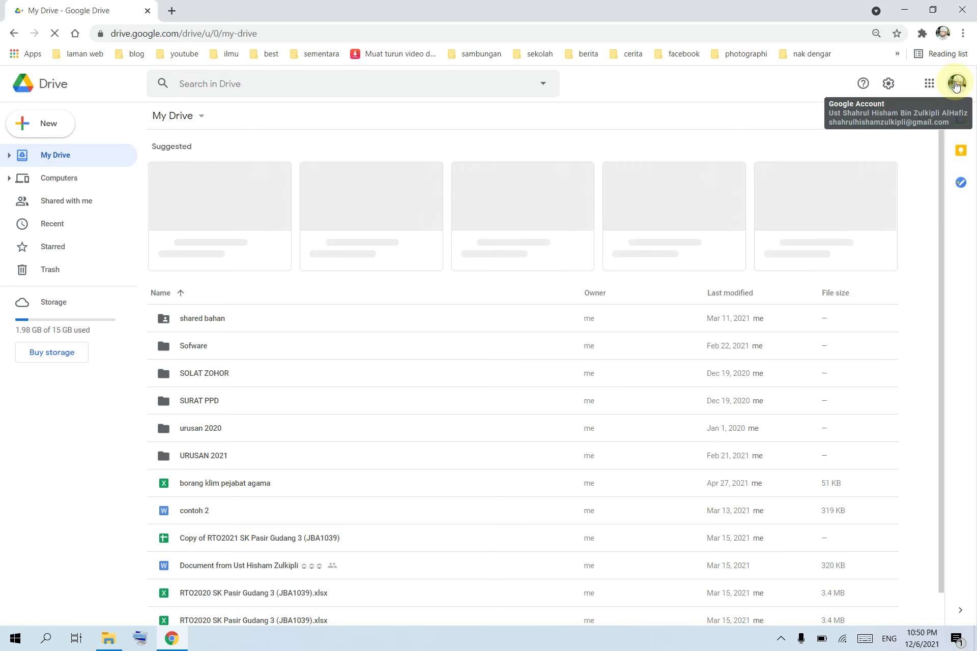
click(956, 86)
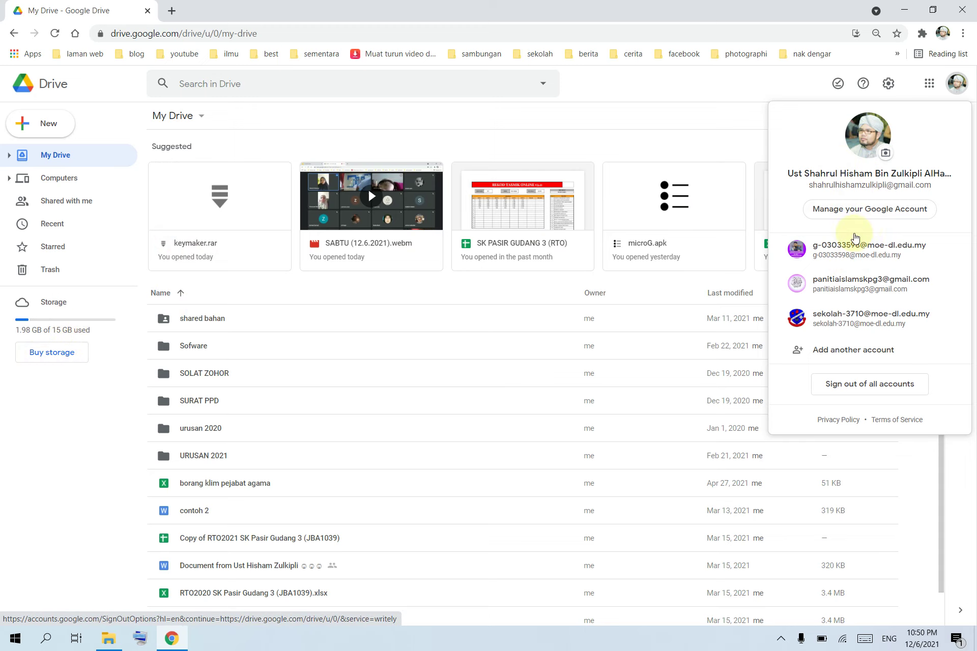
click(840, 258)
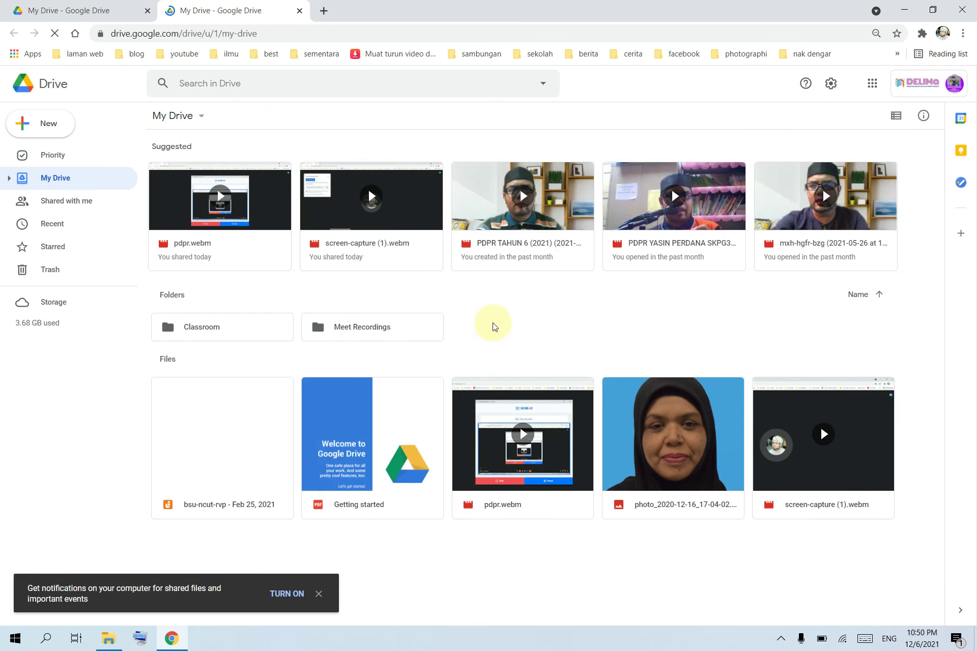
Step: Create a new folder named "video rakaman pdpr" in My Drive
right_click(492, 325)
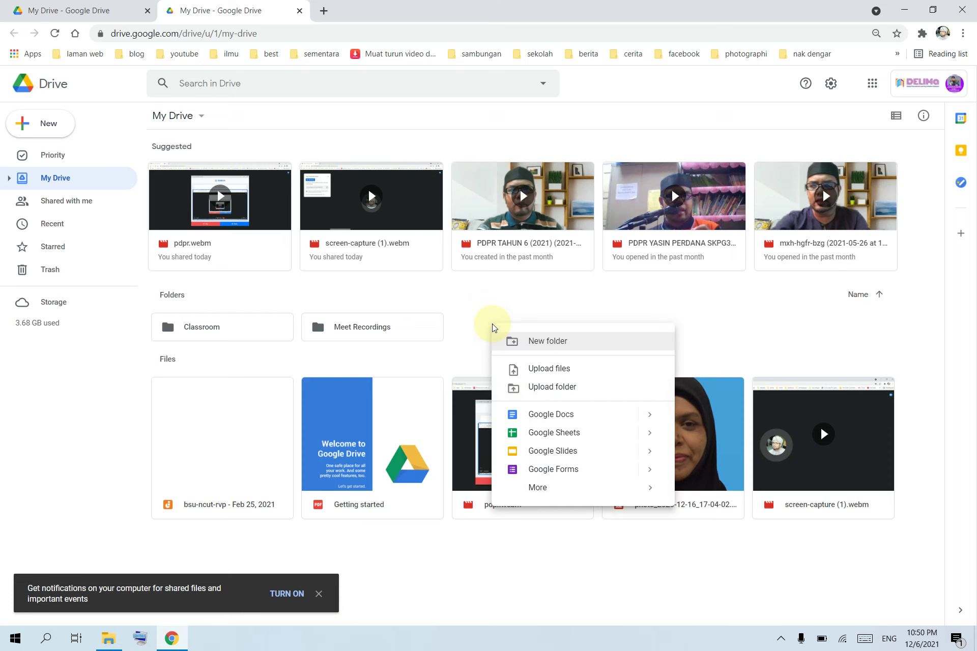
click(532, 347)
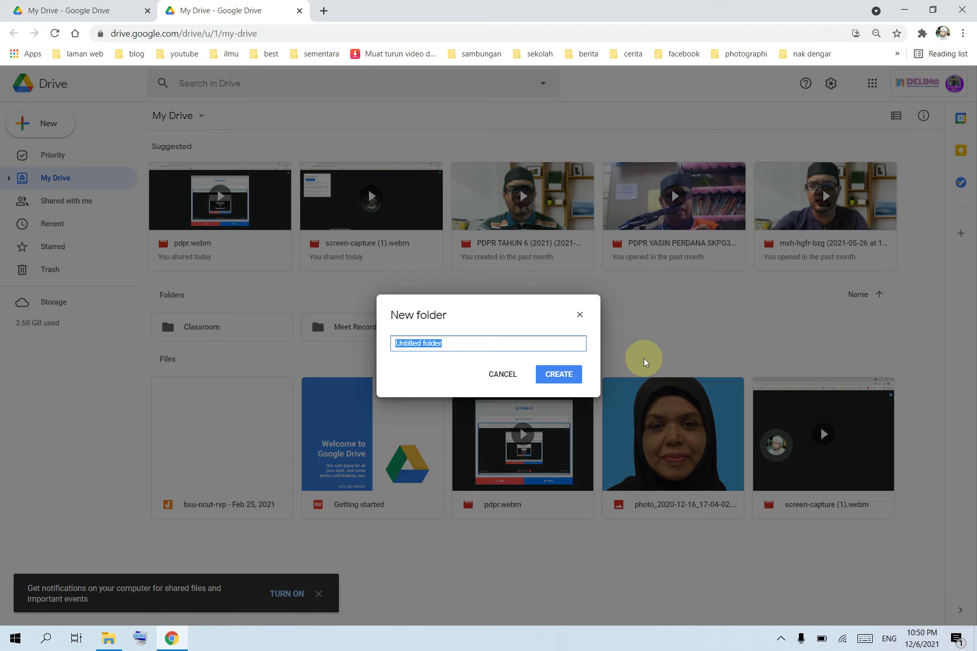
text(video rakaman pdpr)
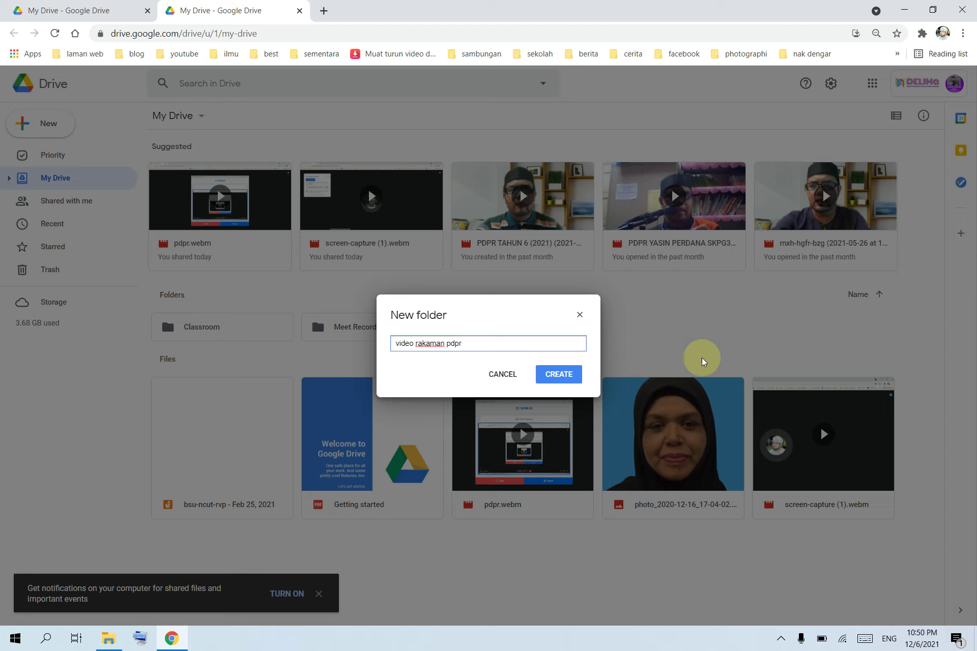
click(574, 375)
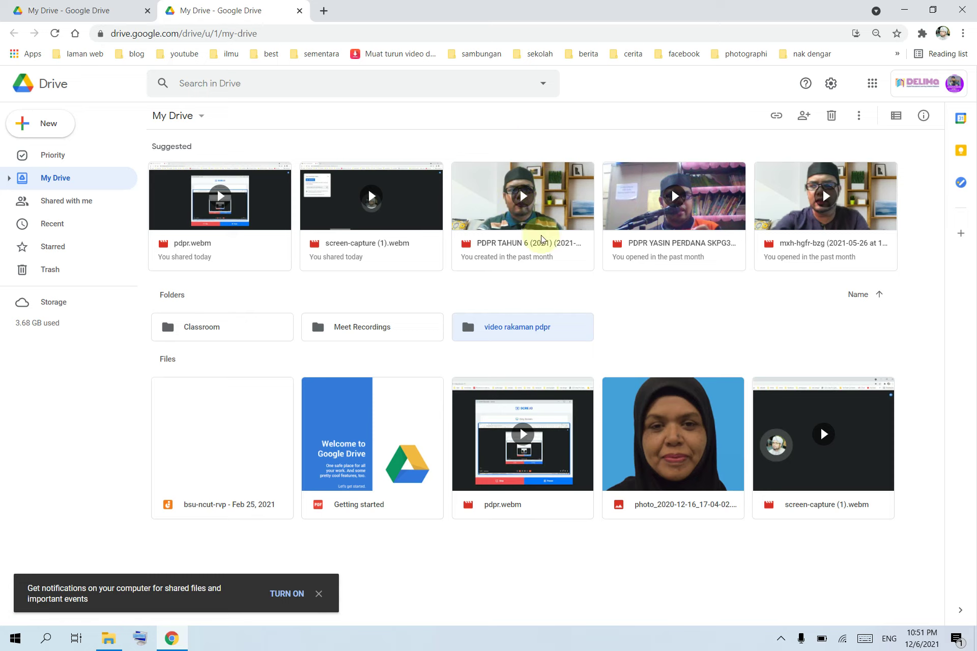
click(785, 647)
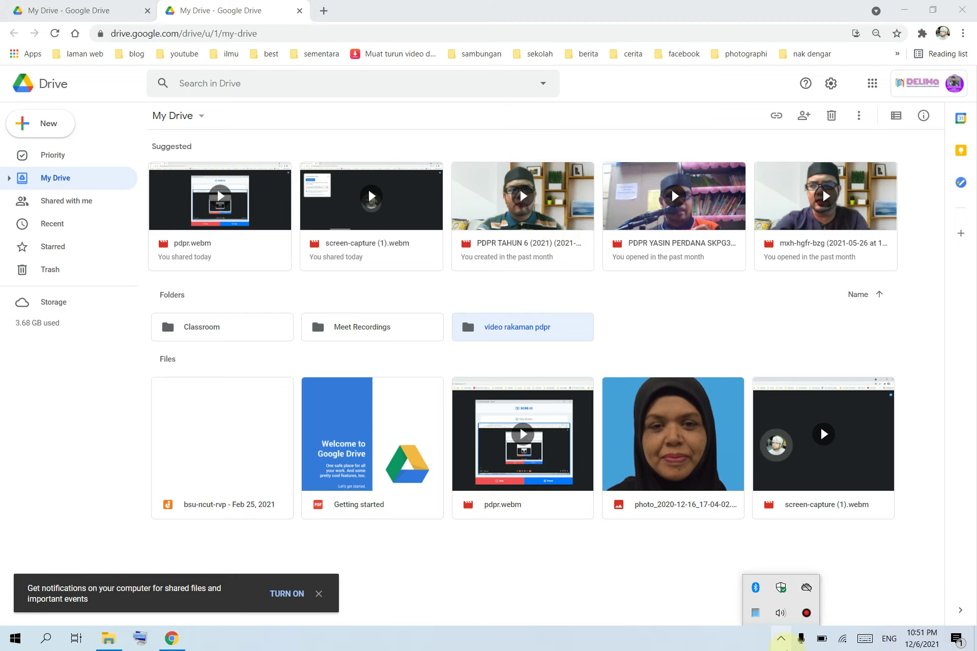
click(76, 414)
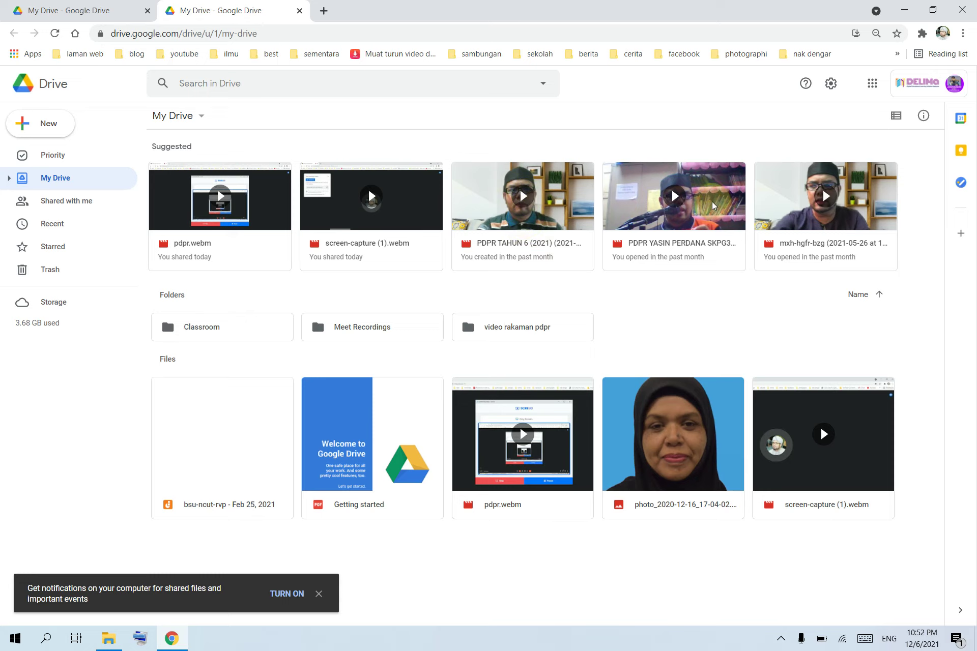
Step: Open and play the suggested recording "mxh-hgfr-bzg (2021-05-26 at 16:34 GMT-7)" in My Drive
click(512, 192)
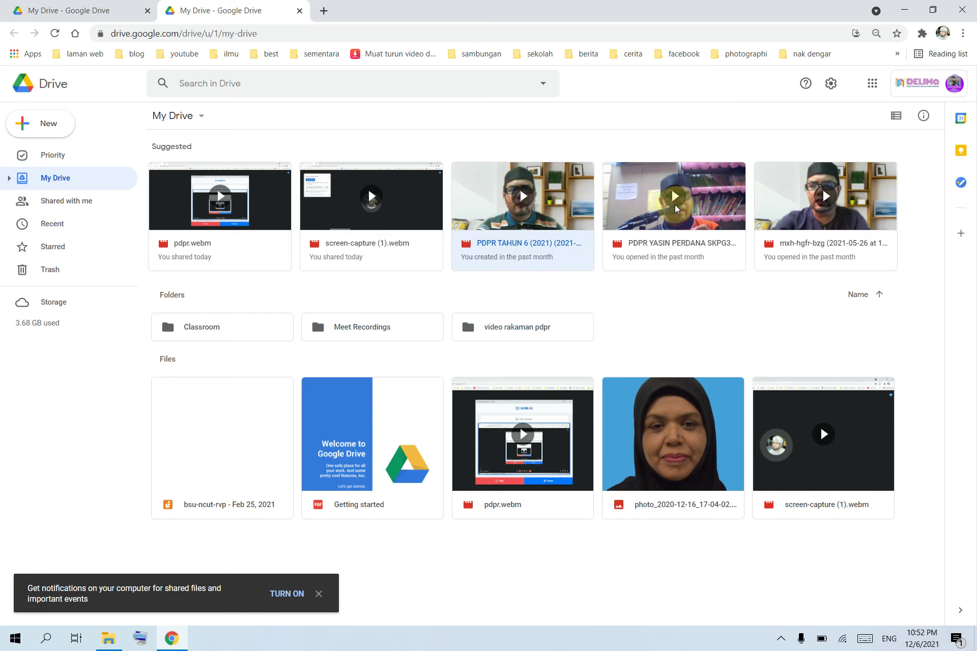
click(674, 204)
double_click(822, 213)
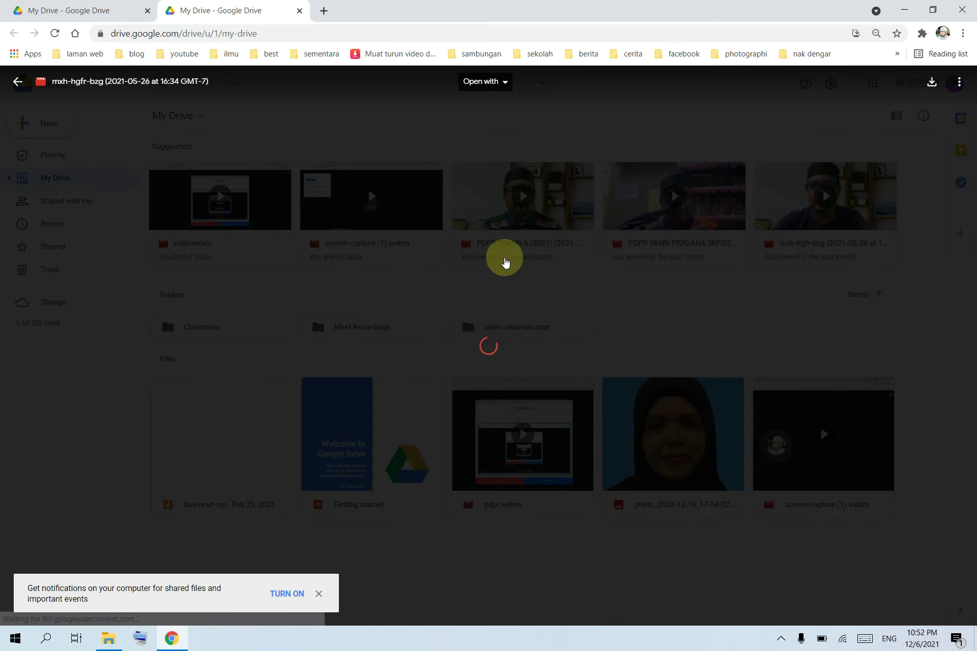
click(498, 349)
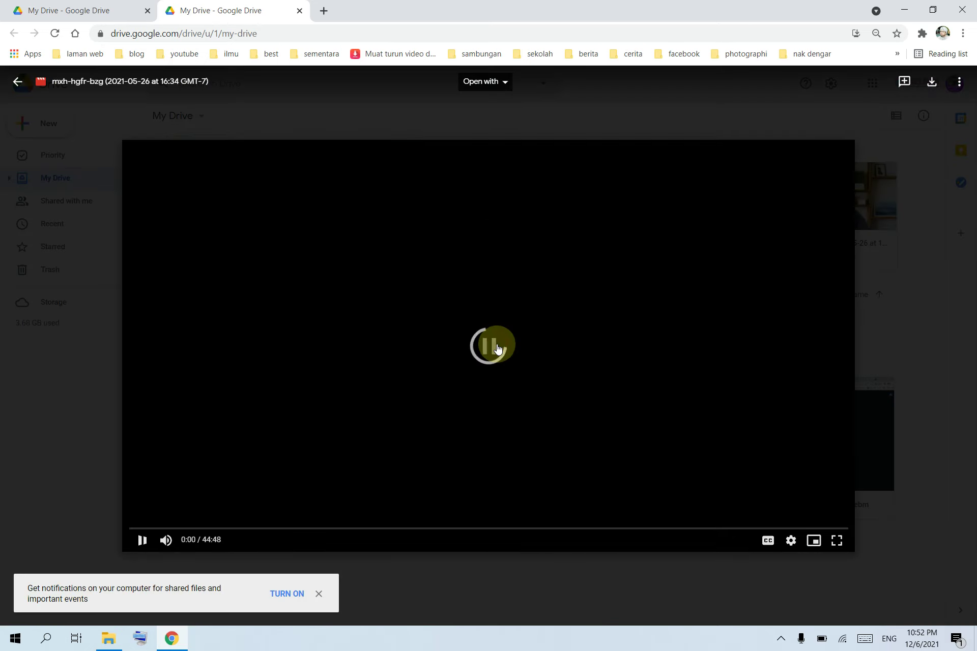
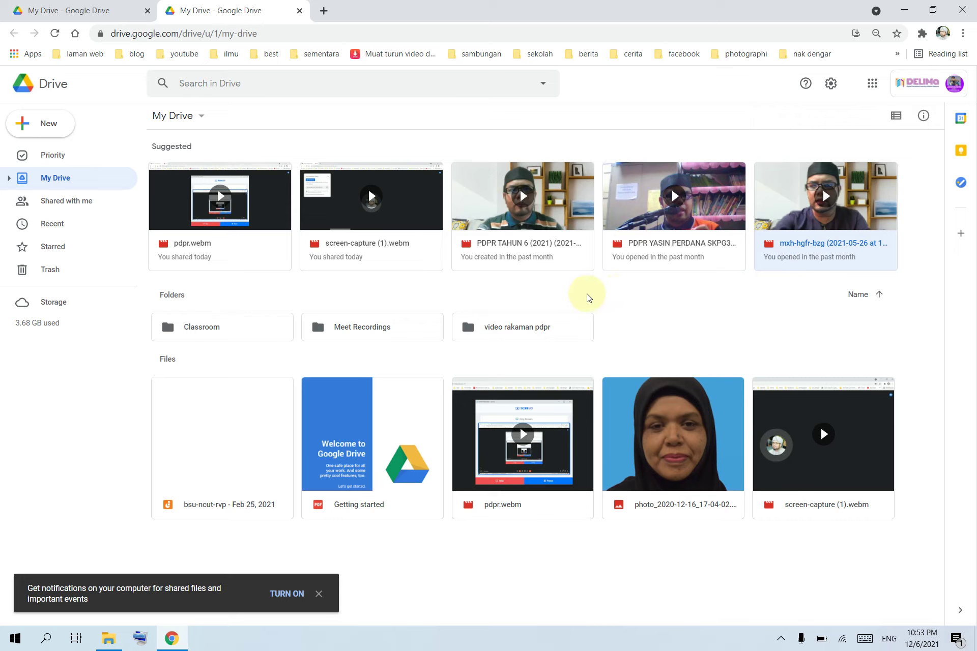
Step: Open the "video rakaman pdpr" folder and upload the "pdpr 12hb 6" video into it from the Downloads folder in File Explorer
double_click(492, 328)
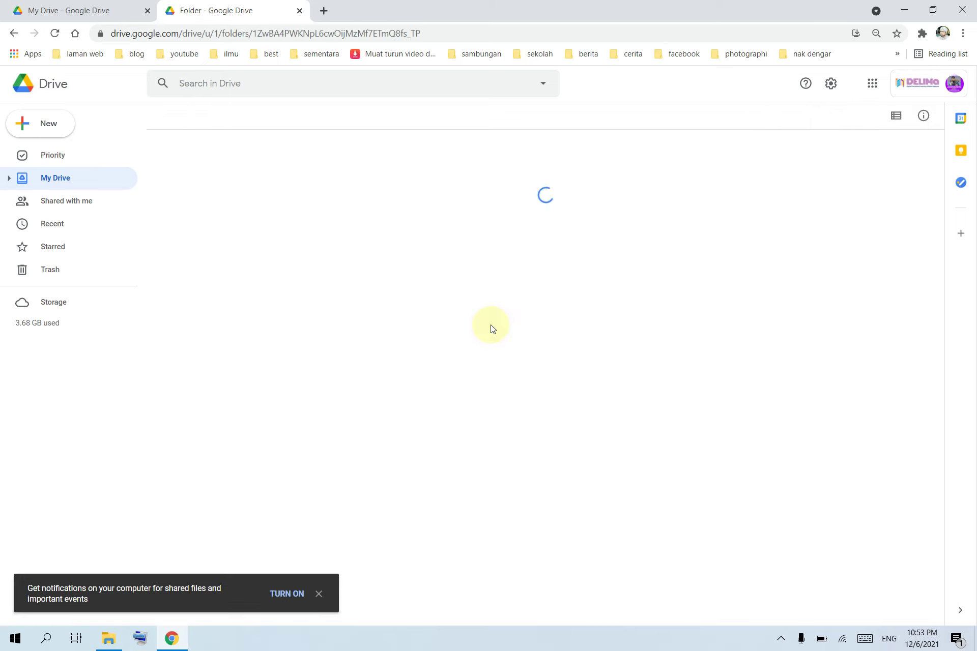
click(110, 640)
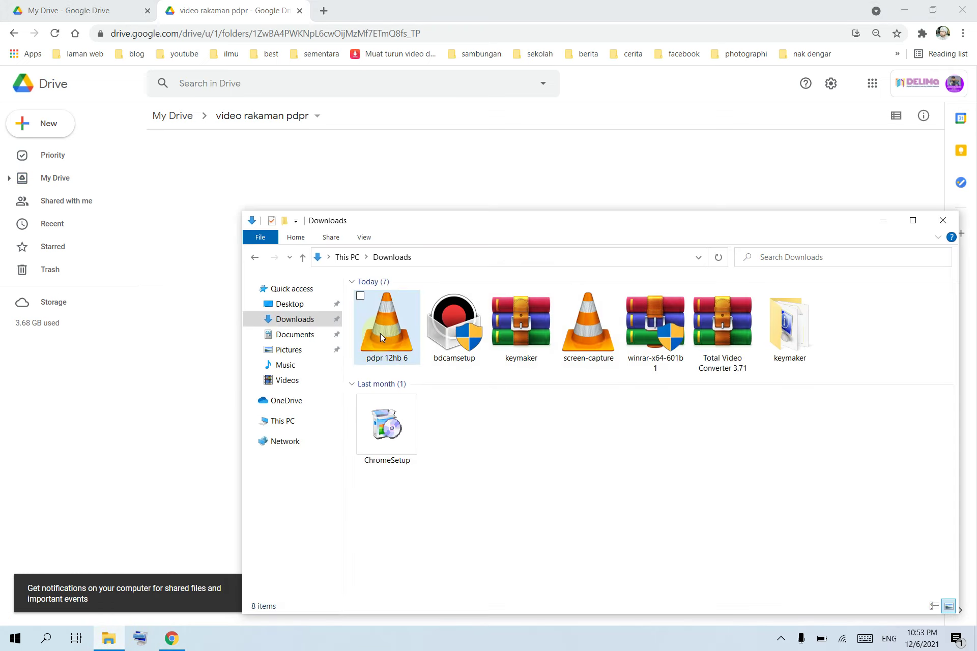
drag(479, 224, 556, 301)
click(454, 412)
drag(455, 412, 582, 355)
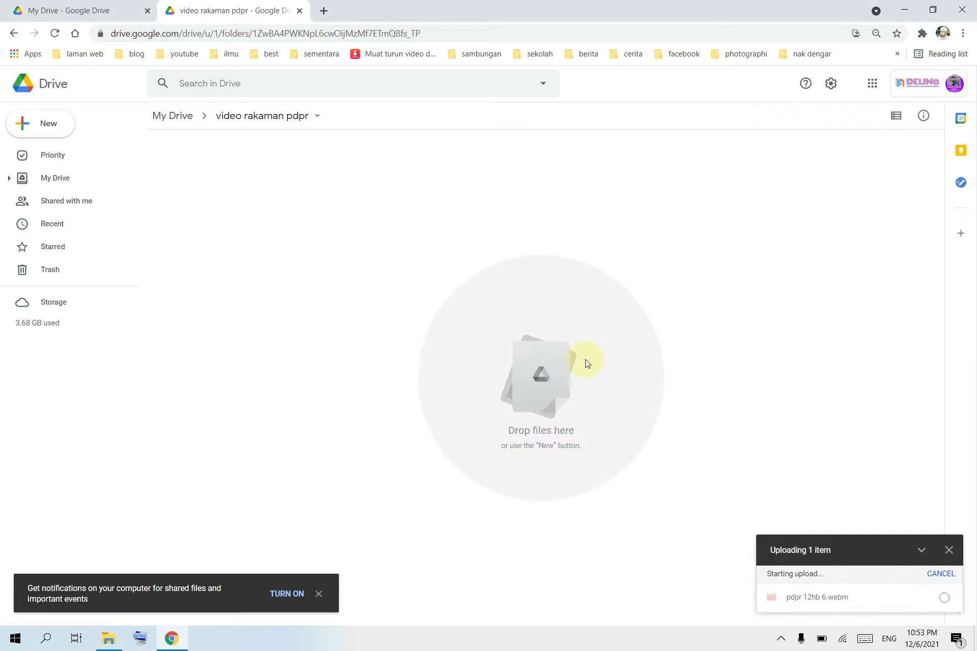
mouse_move(883, 601)
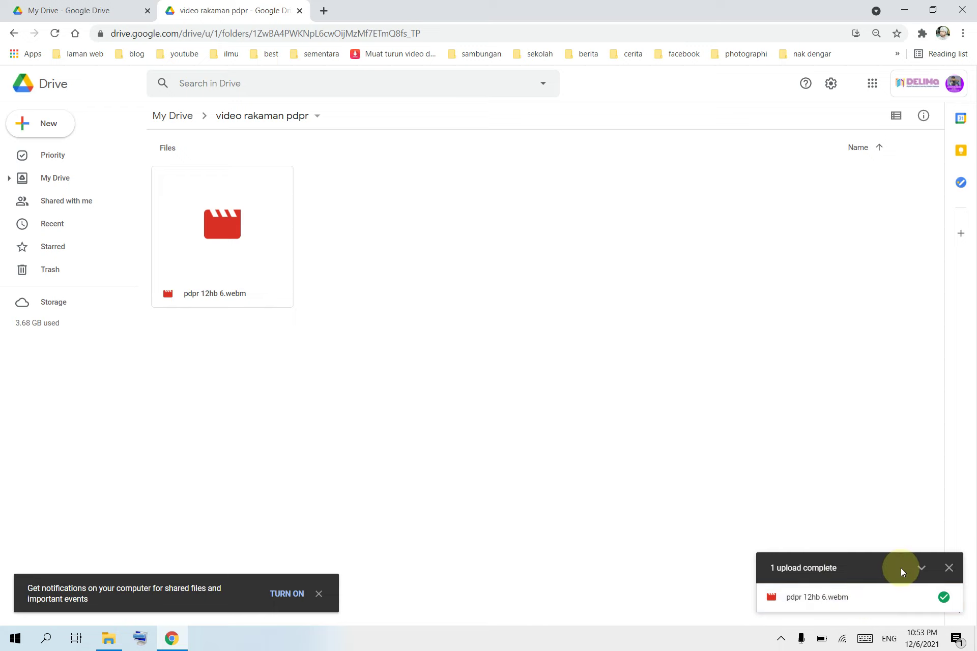
click(949, 569)
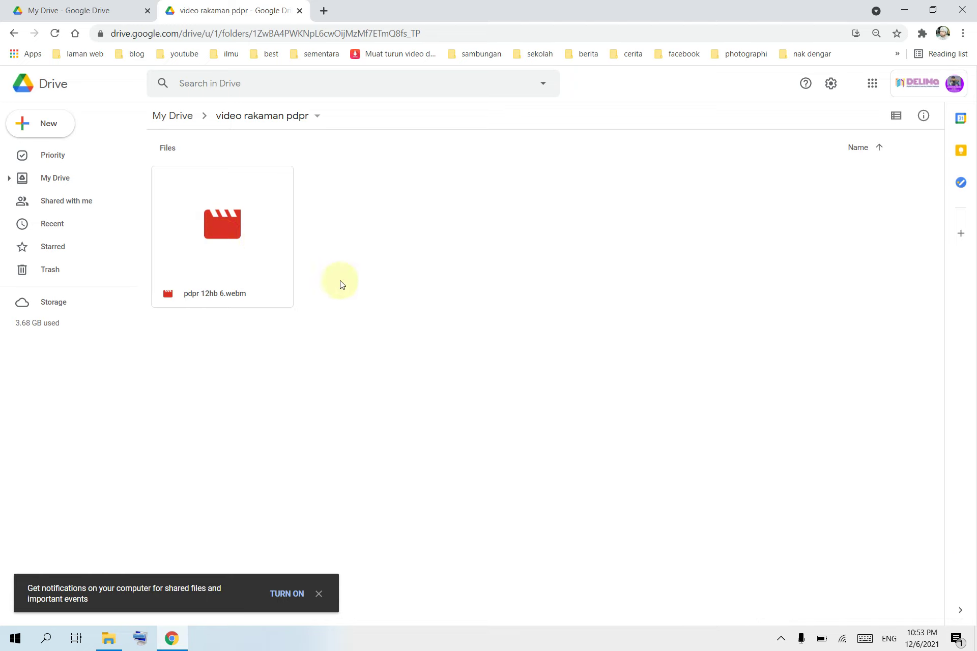
Step: Preview the uploaded pdpr 12hb 6.webm and return to the folder
click(245, 221)
double_click(245, 221)
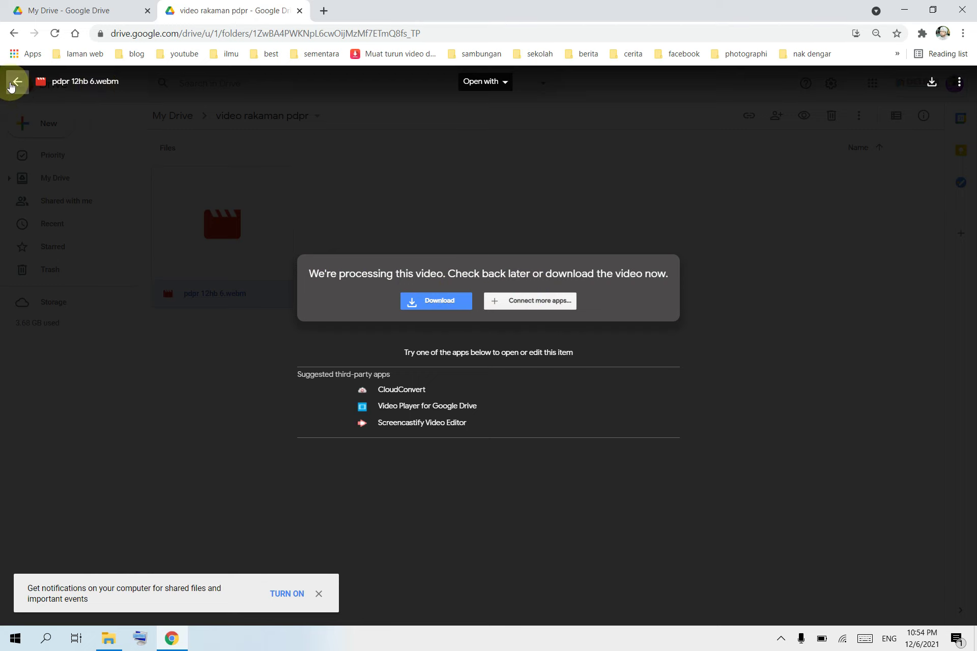
click(17, 81)
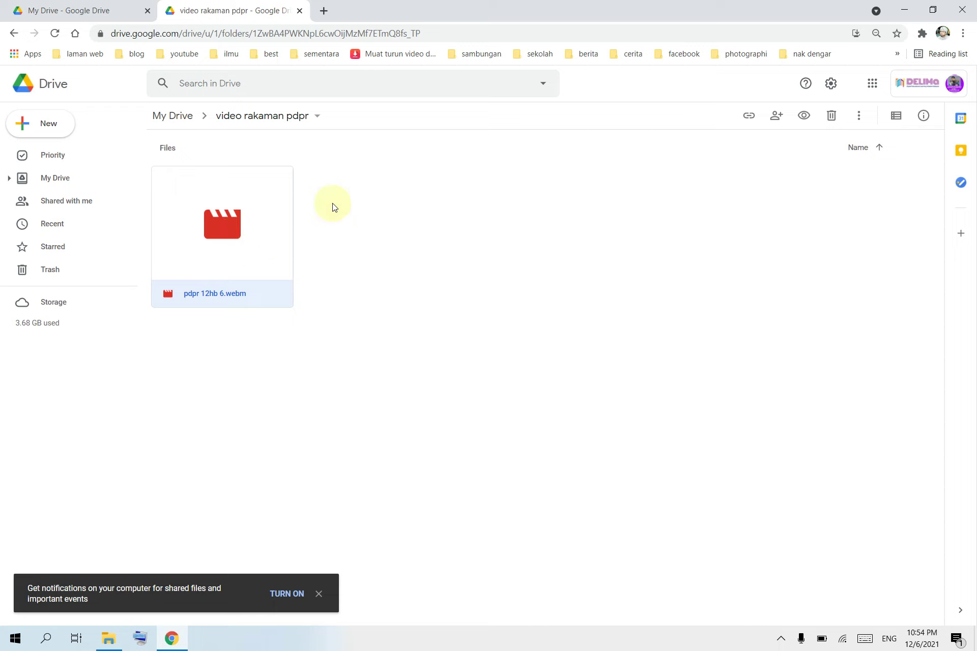
right_click(229, 246)
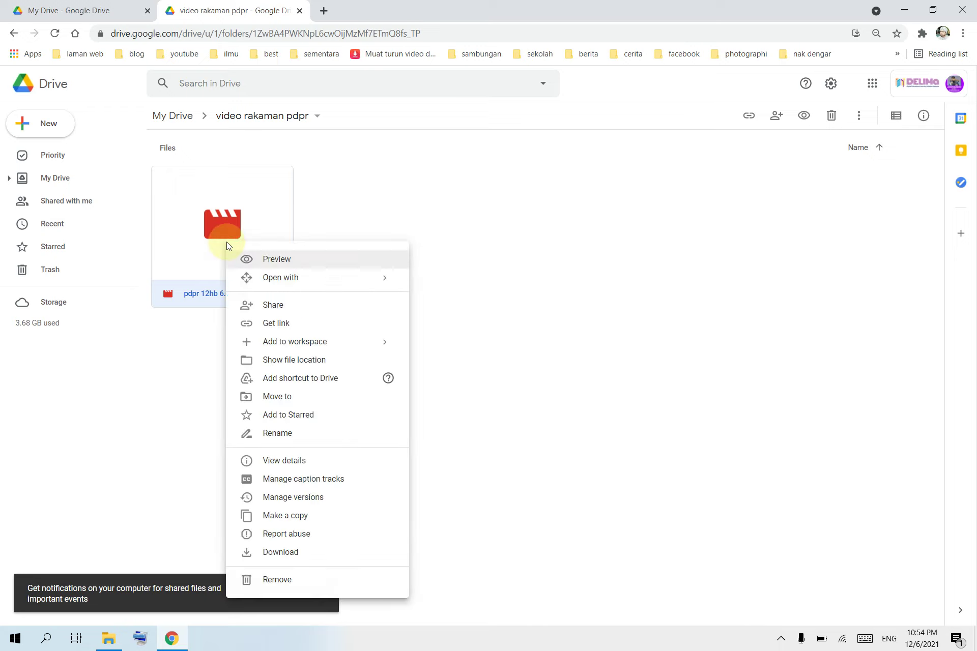
click(387, 222)
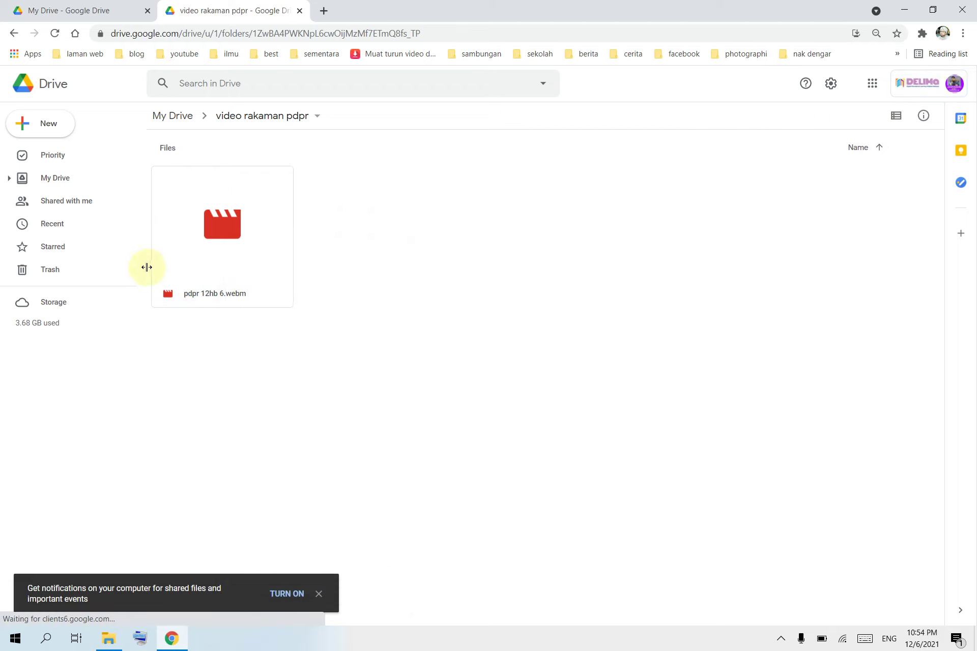
right_click(245, 235)
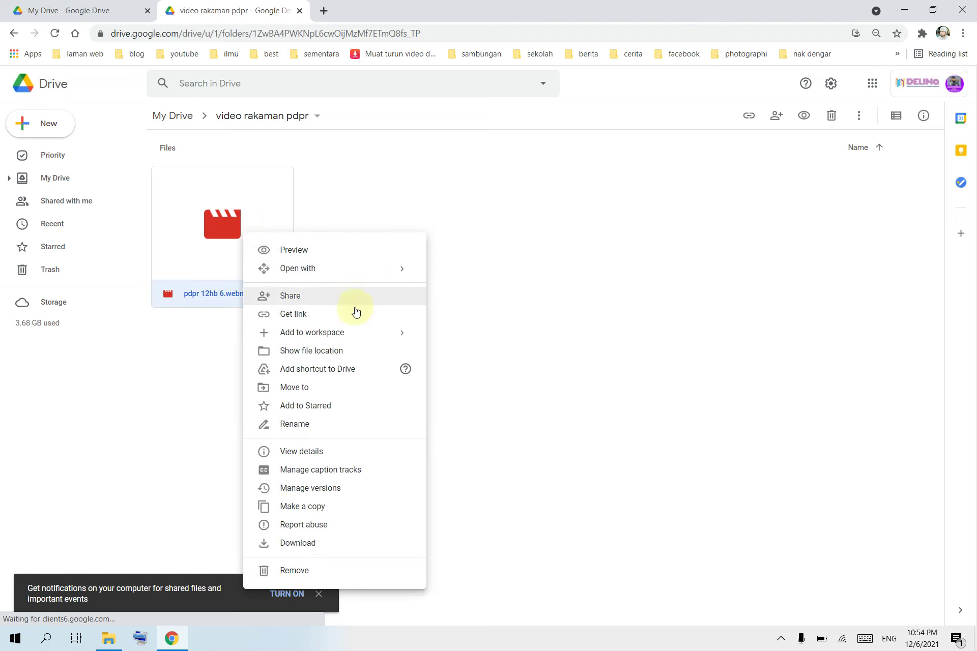
click(286, 299)
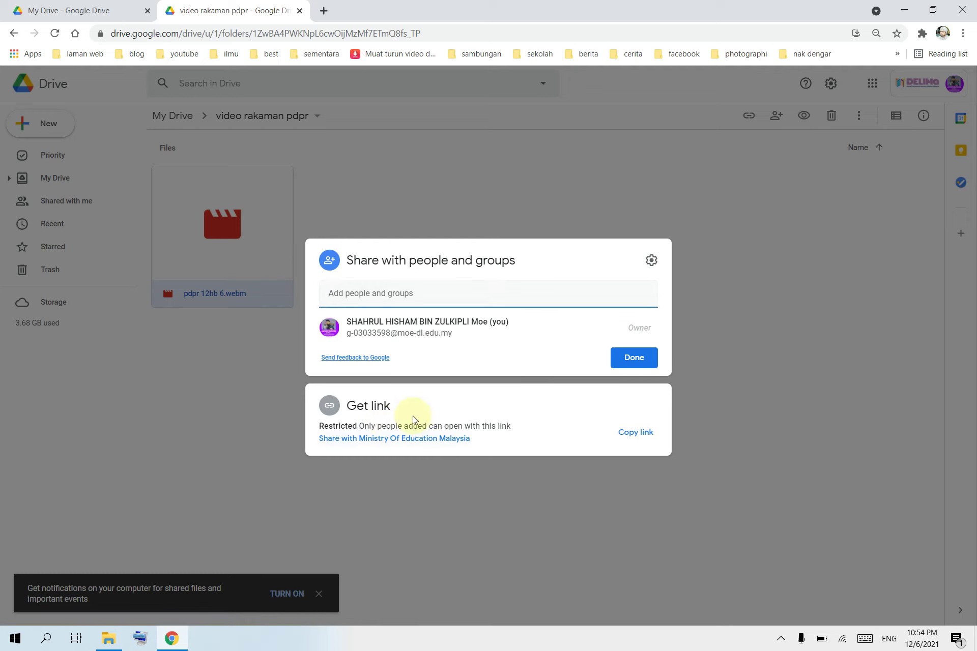
click(494, 417)
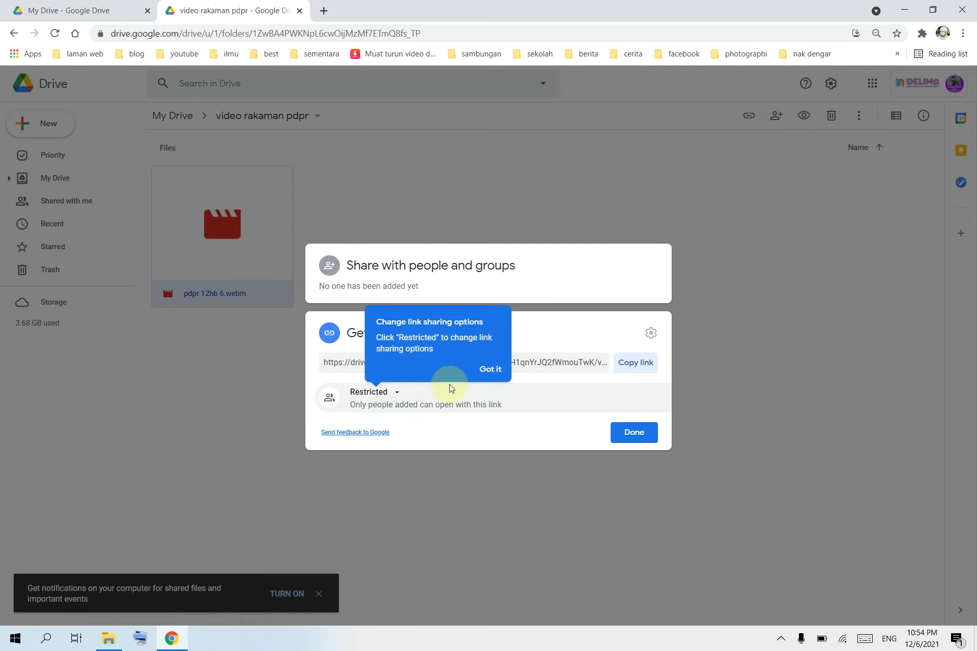
click(486, 368)
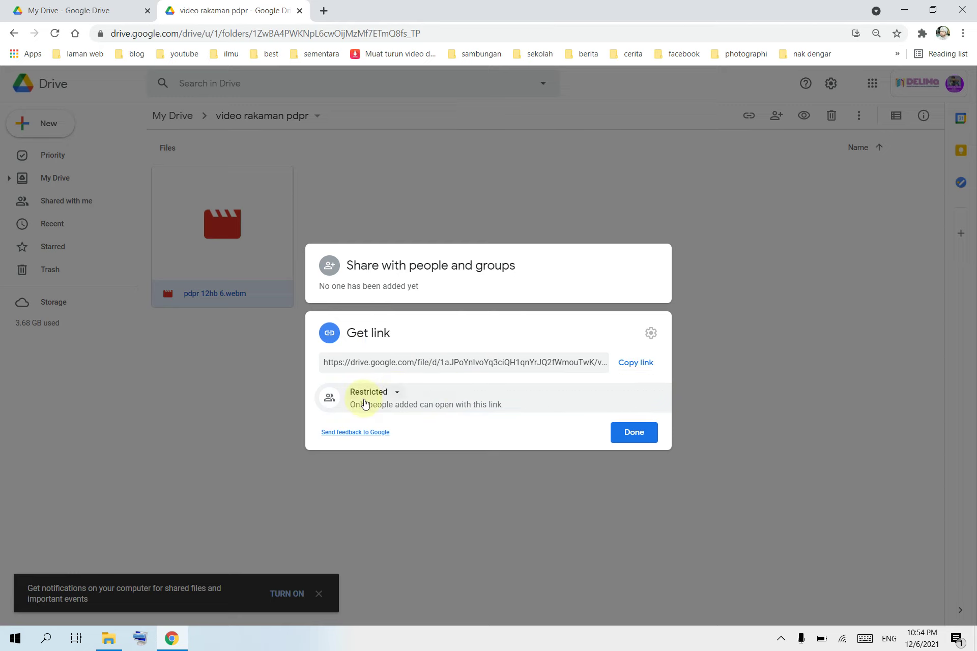
click(511, 519)
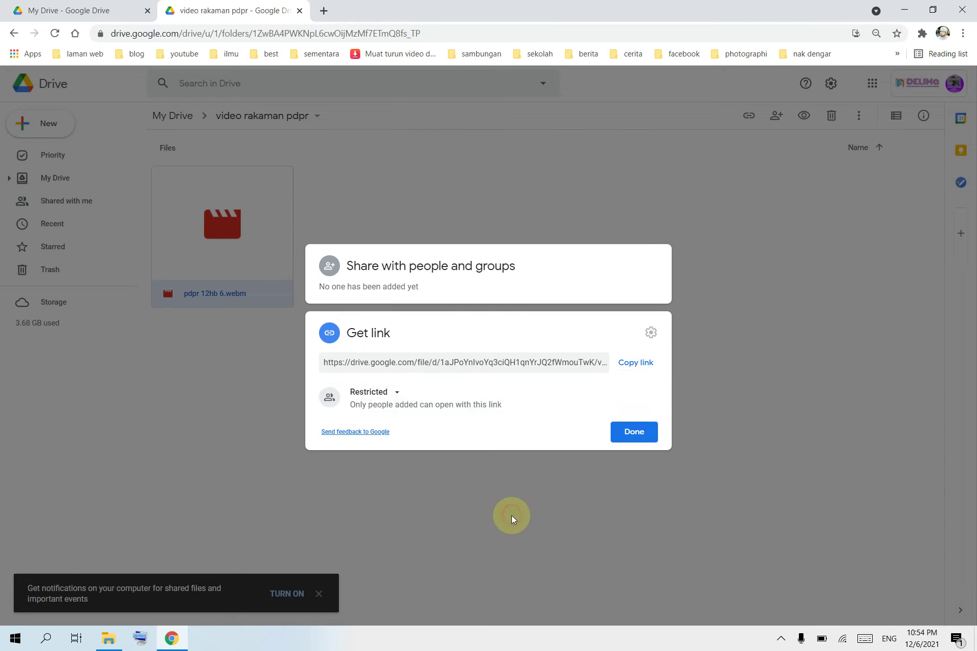
Step: Open the sharing settings of pdpr 12hb 6.webm and share its link with Ministry Of Education Malaysia
right_click(218, 189)
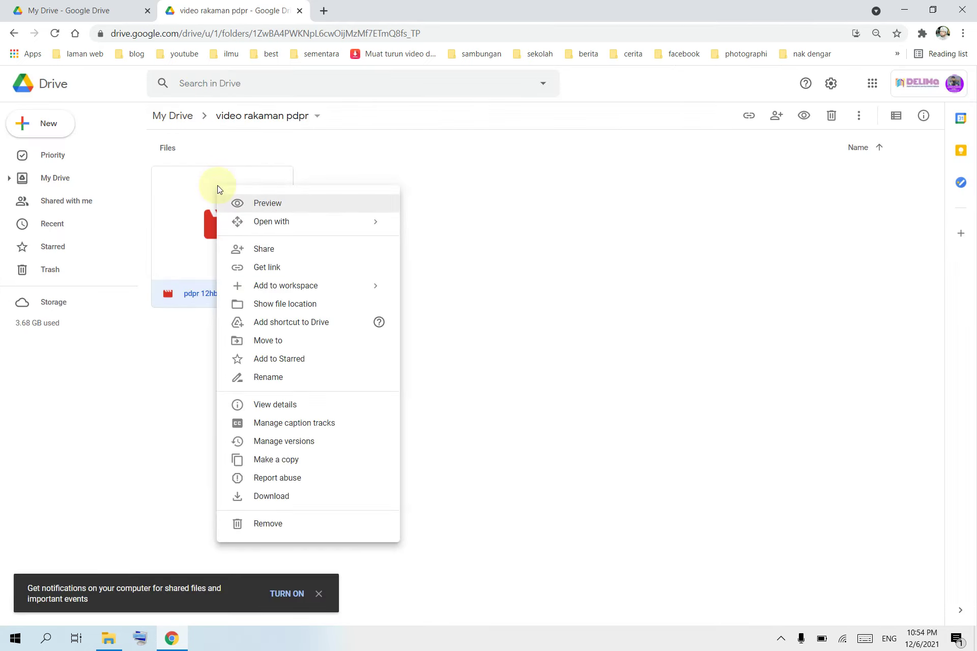
click(283, 254)
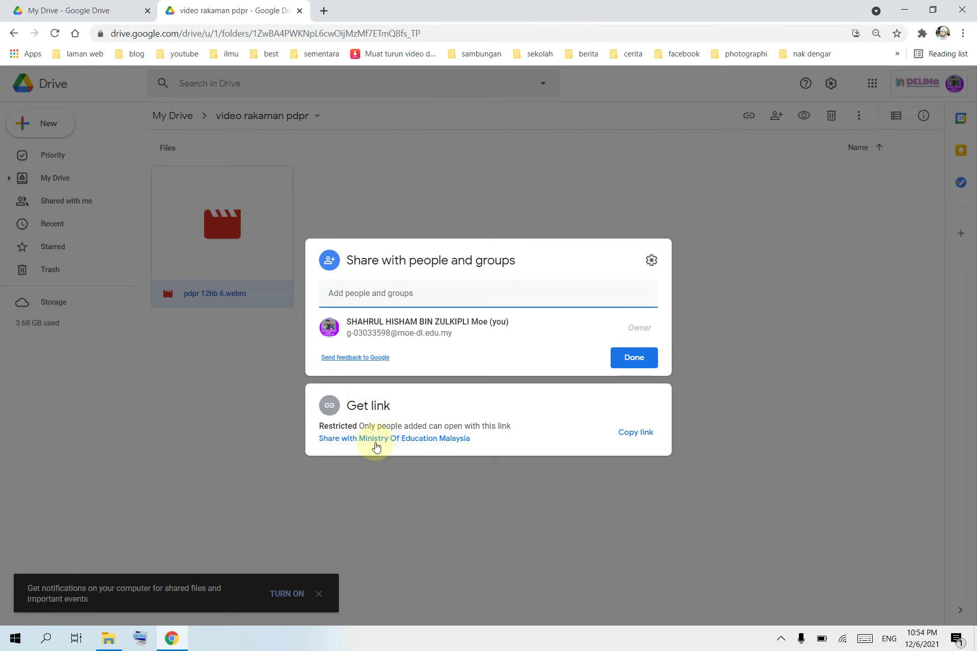
click(376, 438)
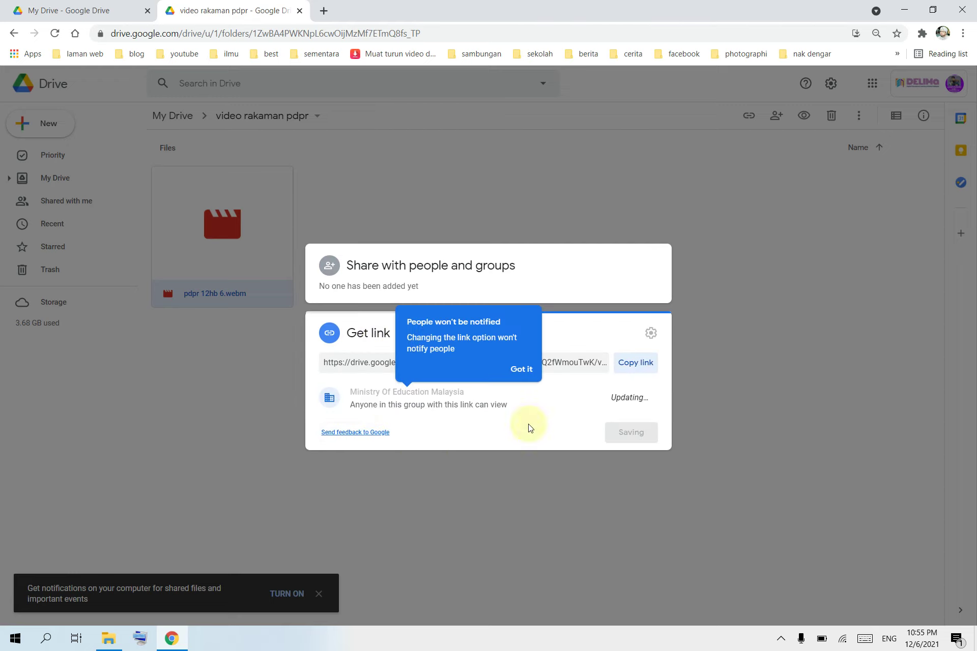
click(524, 350)
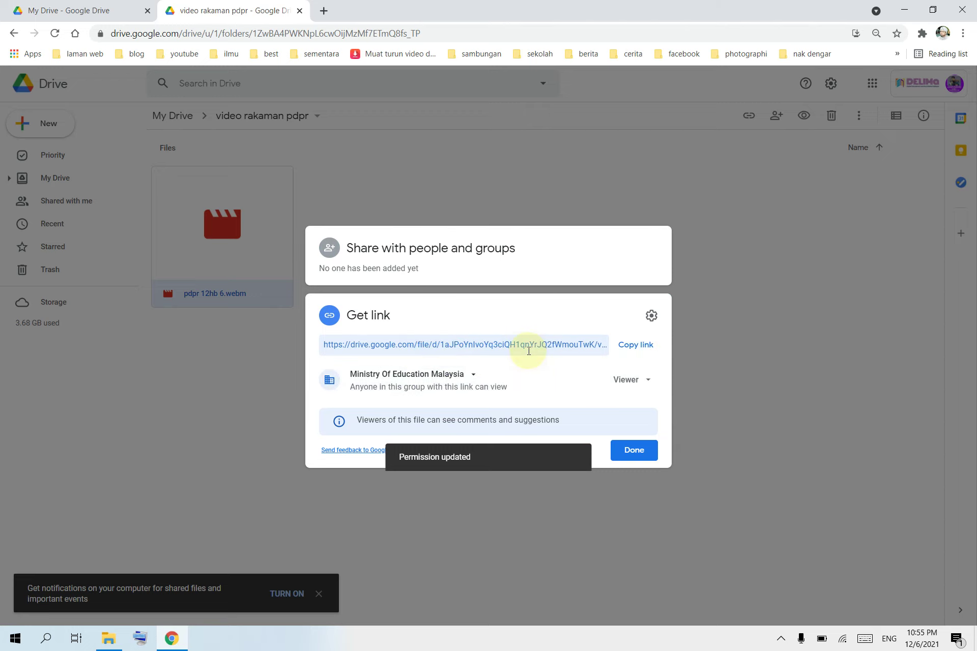
Step: Set the video's link access to "Anyone with the link" and finish sharing
click(468, 376)
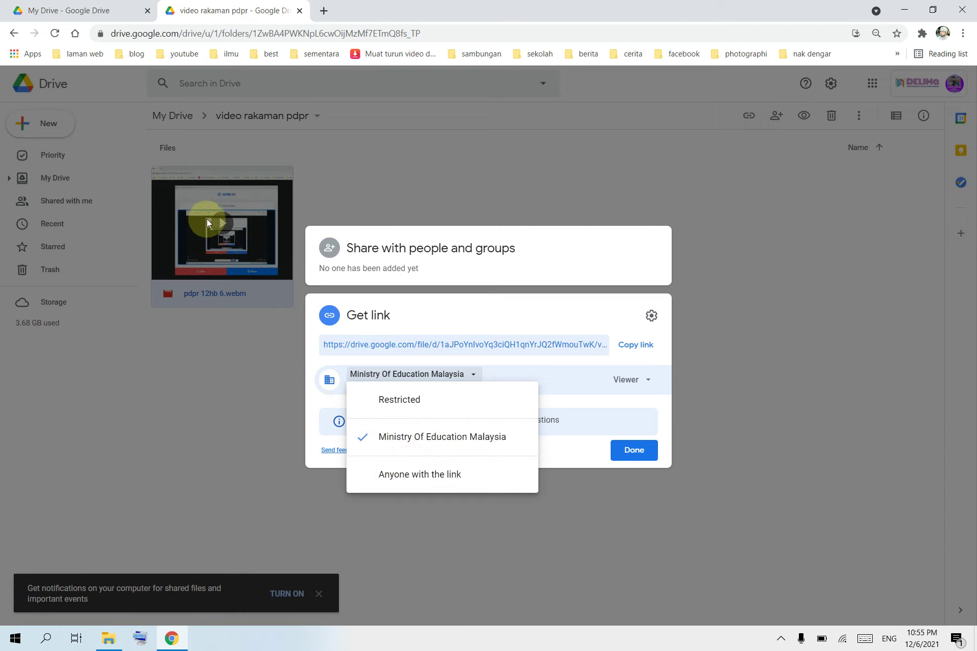
click(419, 481)
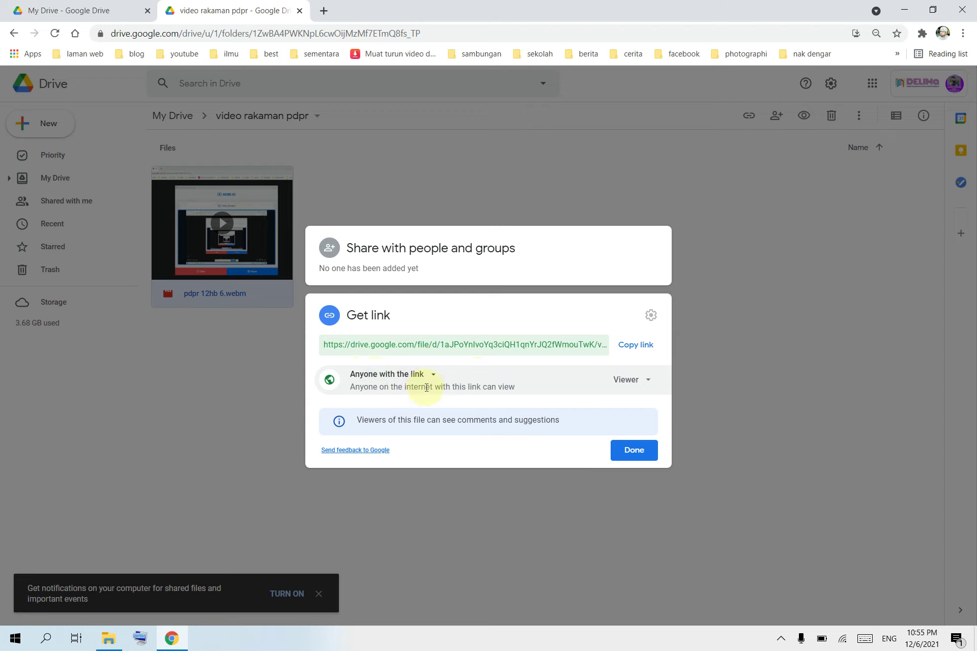
click(405, 375)
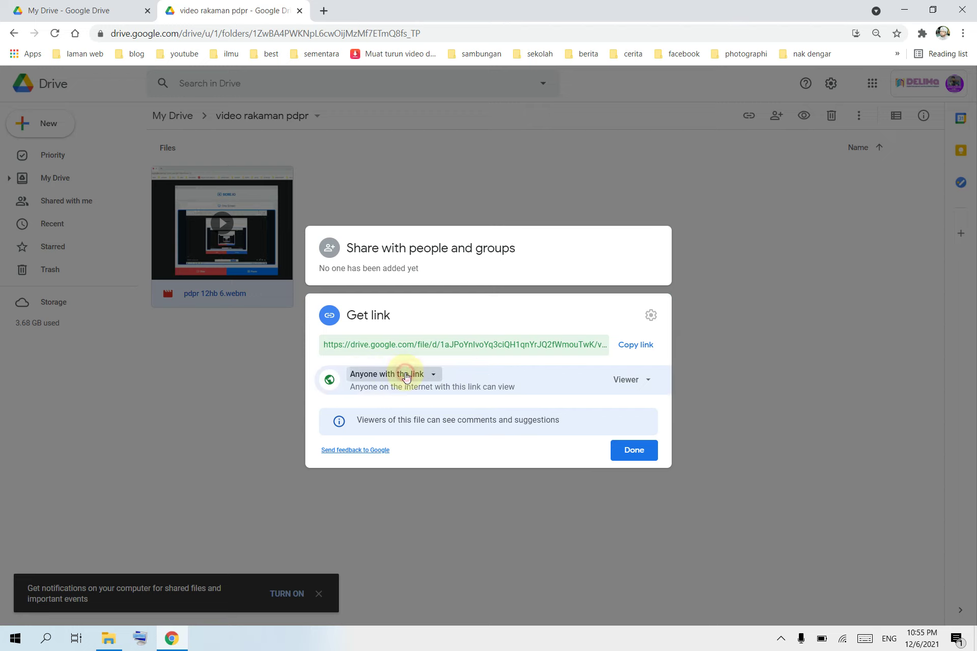
click(596, 388)
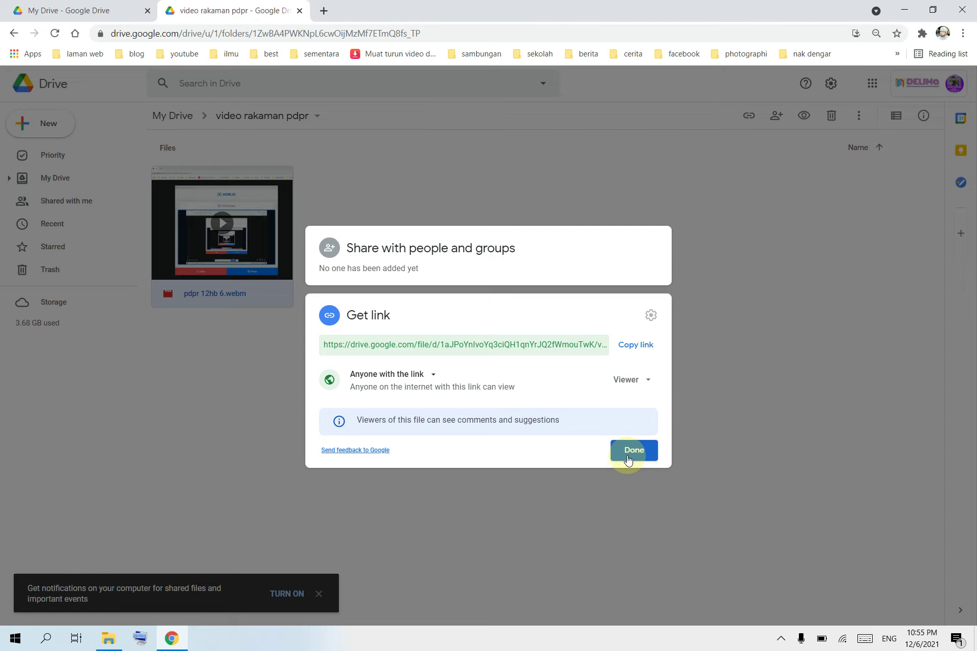
click(628, 459)
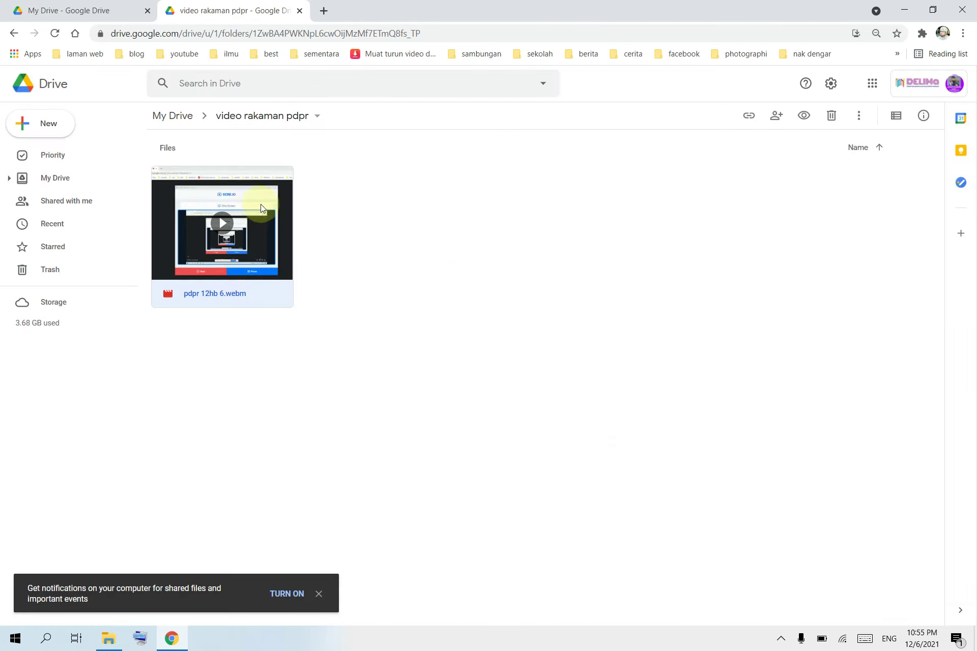
Step: Get the link of pdpr 12hb 6.webm, copy it, and close the link settings
right_click(256, 214)
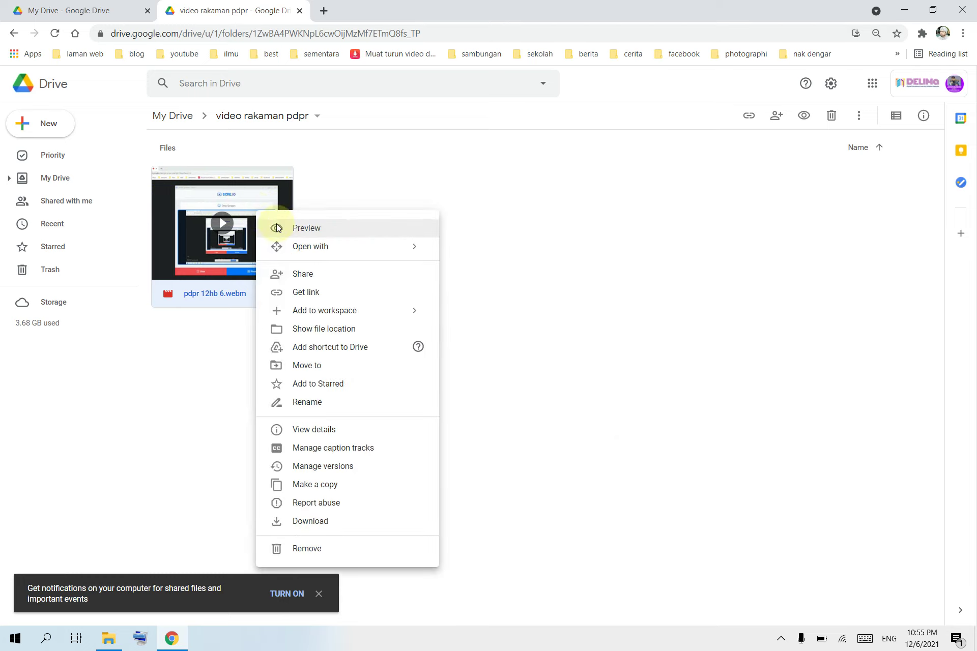
click(307, 294)
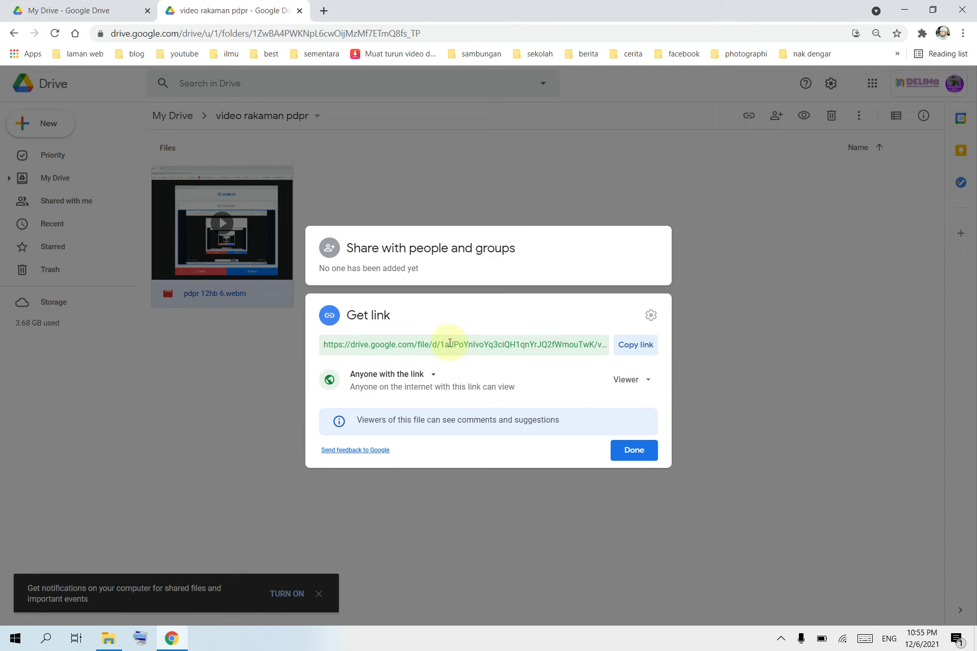
click(397, 376)
click(397, 374)
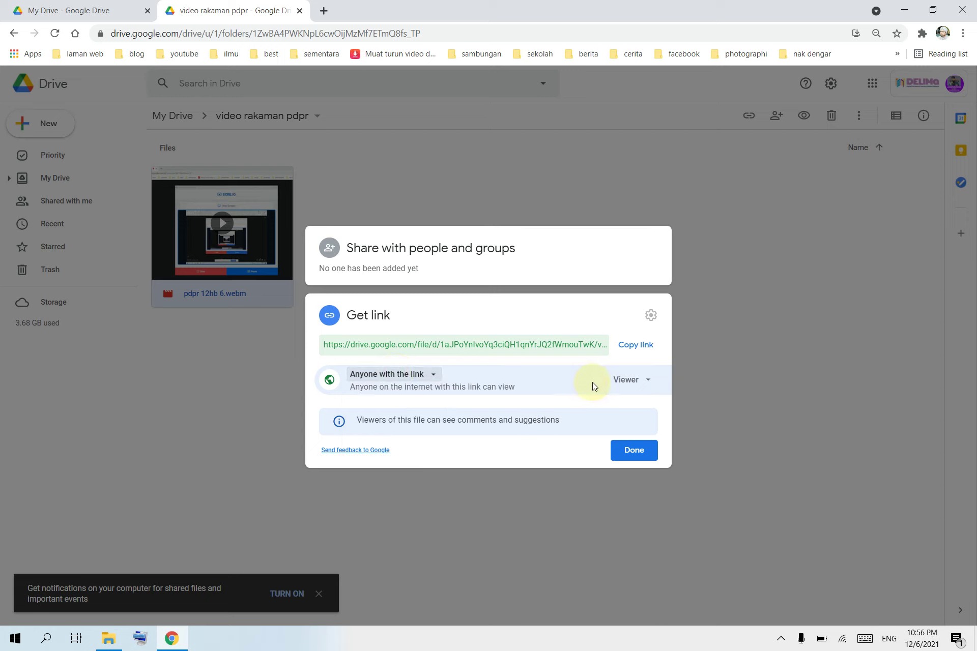
click(632, 347)
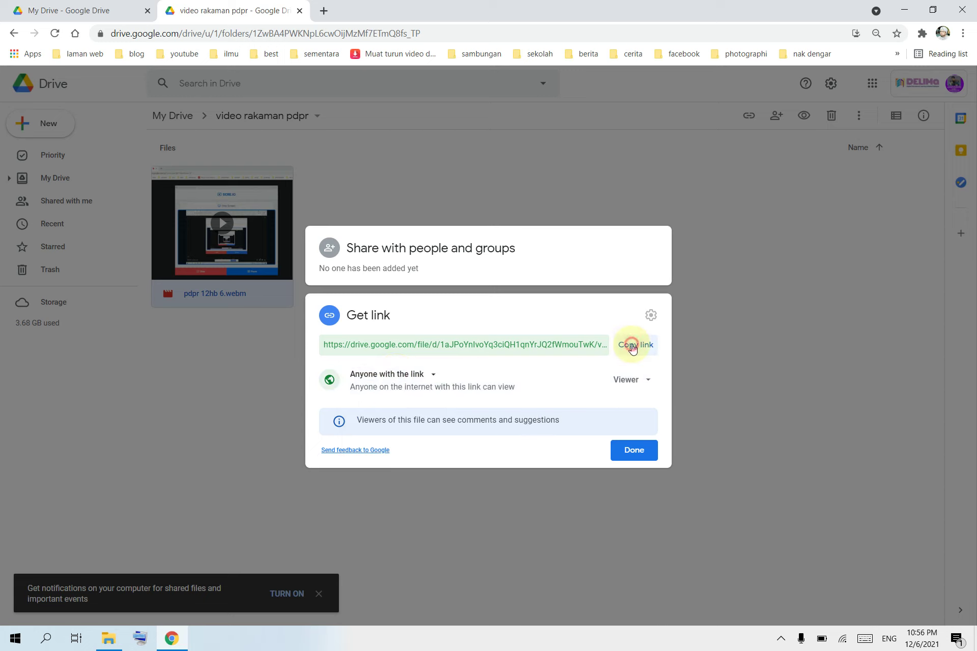
click(631, 451)
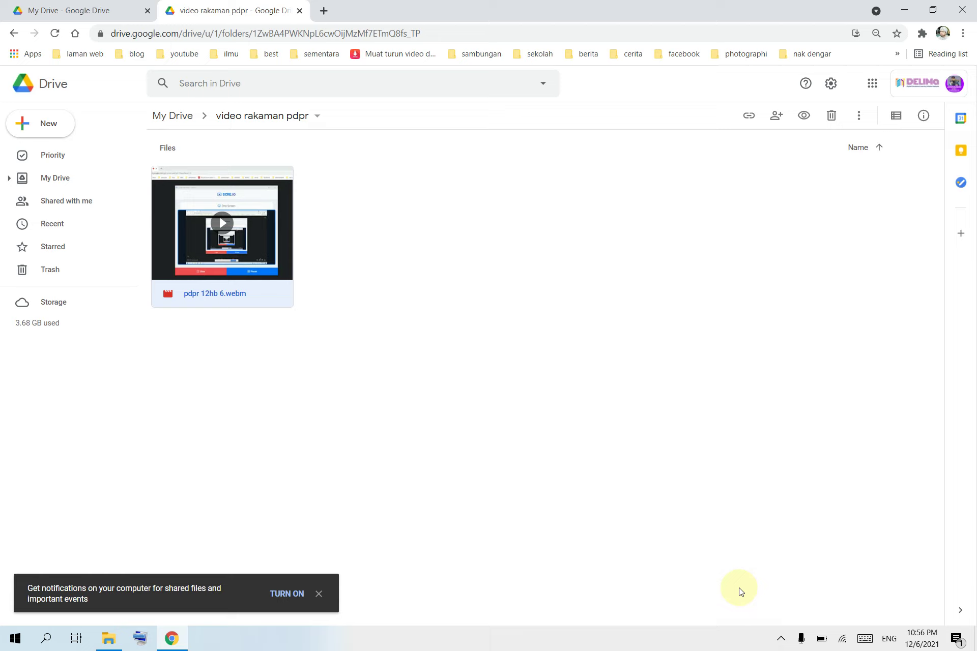
click(781, 638)
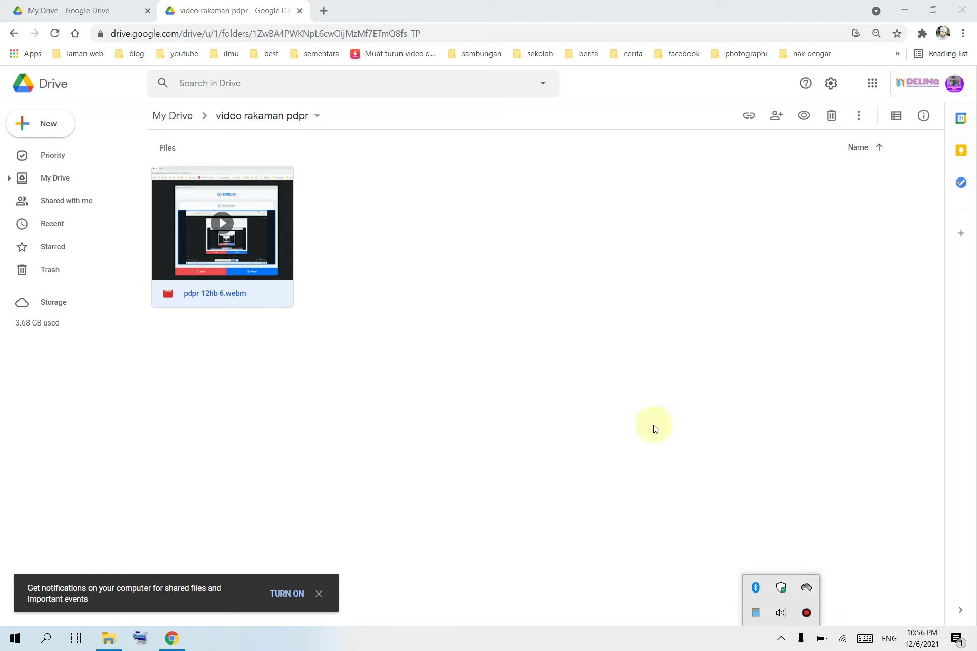
Step: Open pdpr 12hb 6.webm from the video rakaman pdpr folder and start playing it in the preview
click(639, 395)
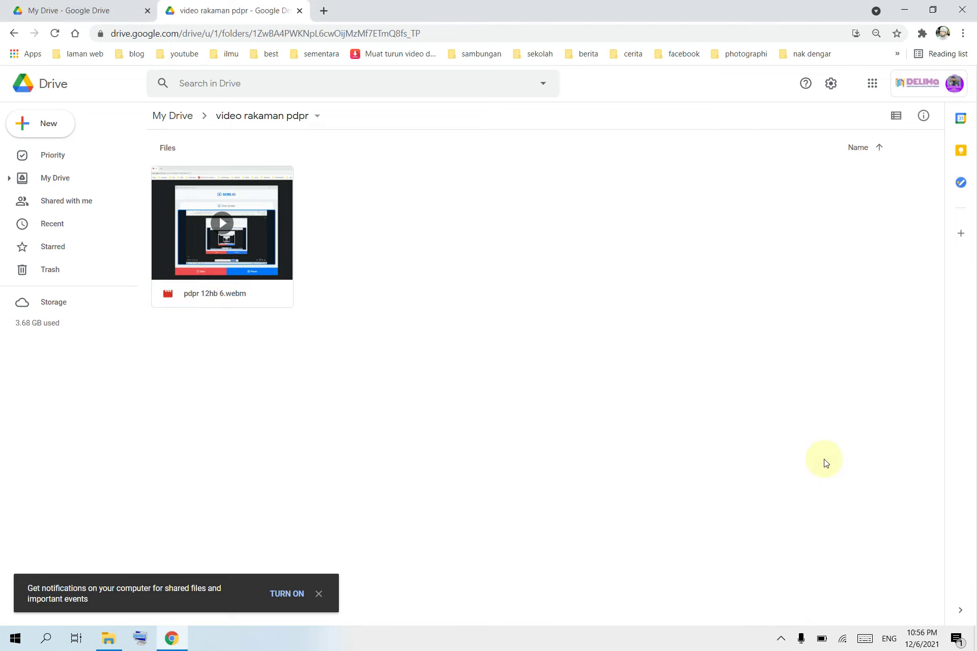
click(217, 224)
double_click(217, 222)
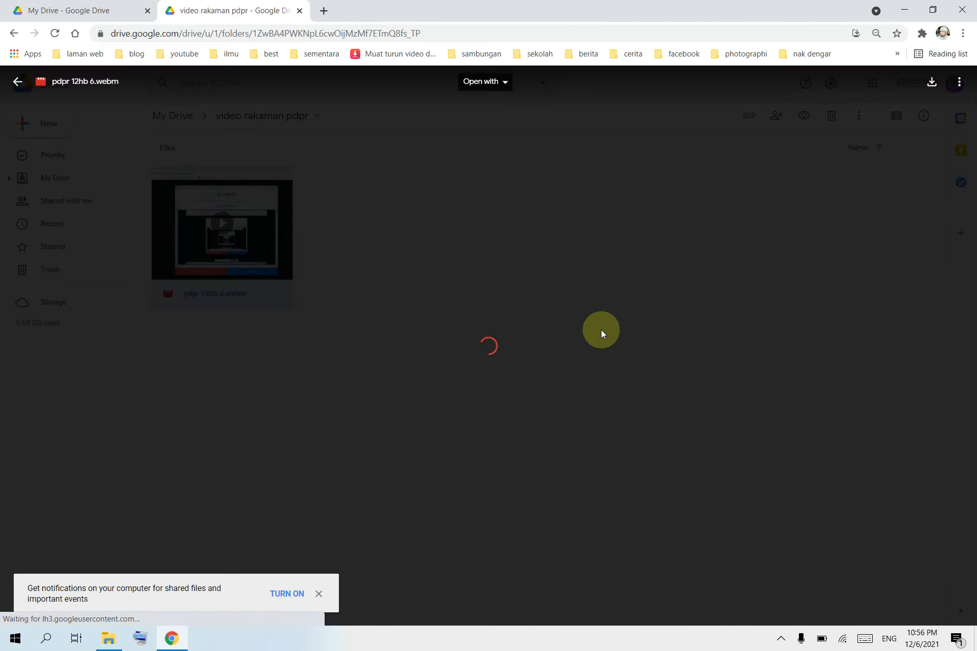
click(491, 329)
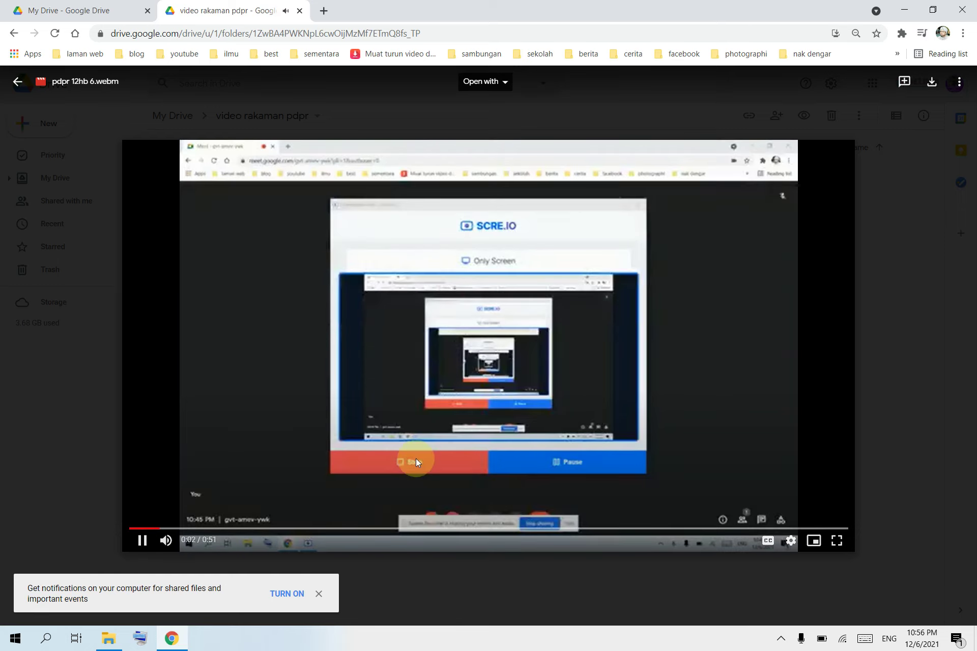
Step: Skip forward through the playing video to about 0:13, 0:27 and 0:40 to check the recording
click(318, 529)
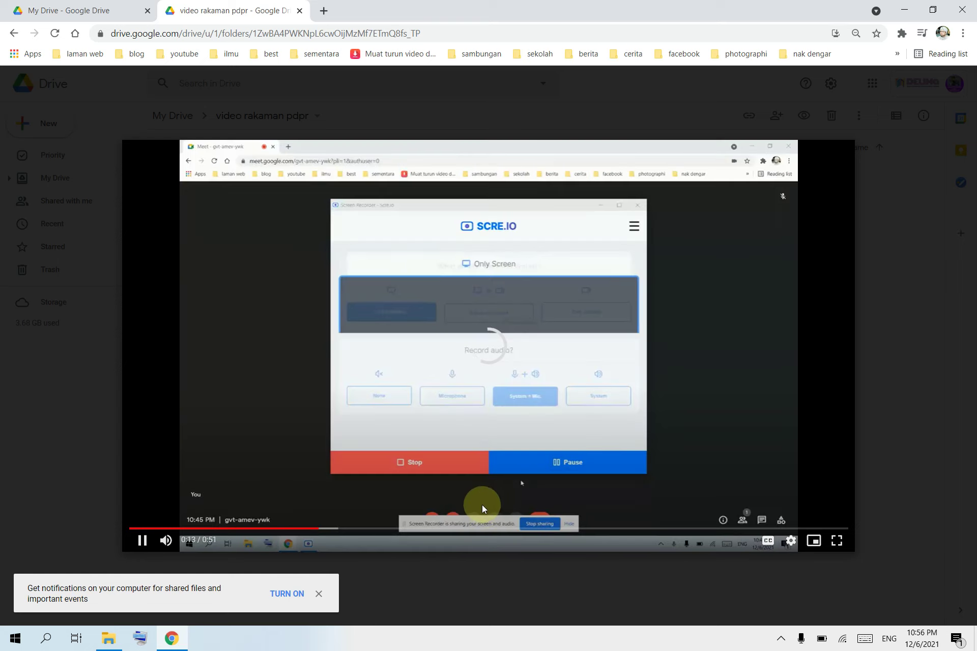
click(511, 528)
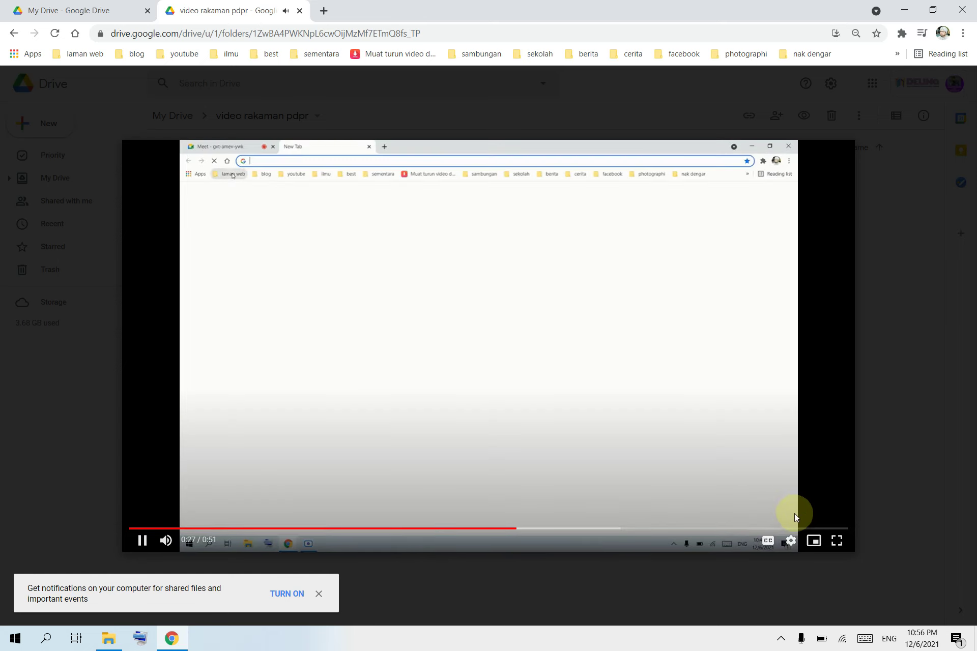
click(682, 528)
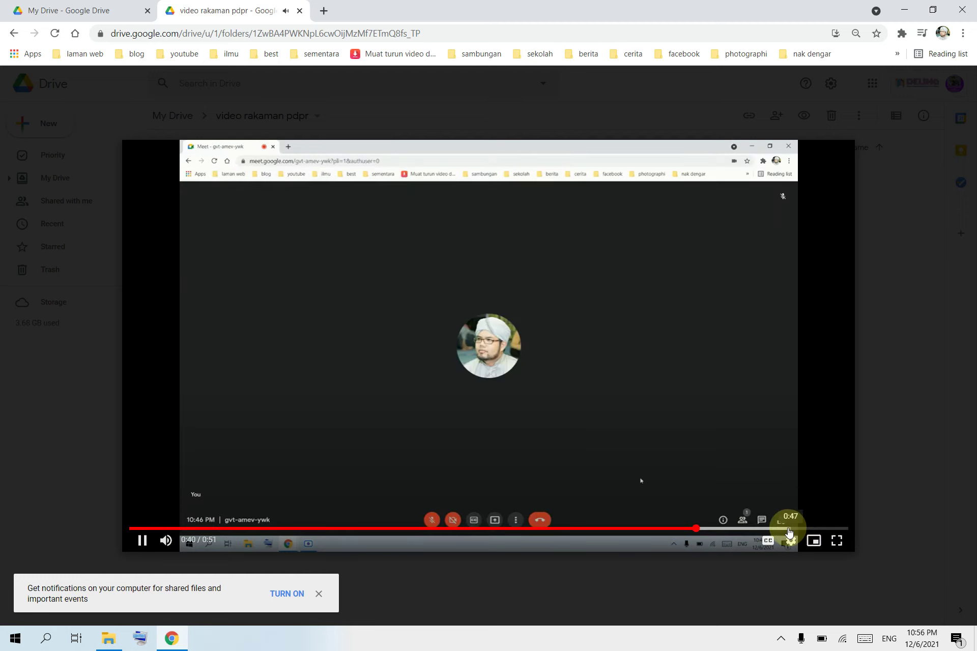